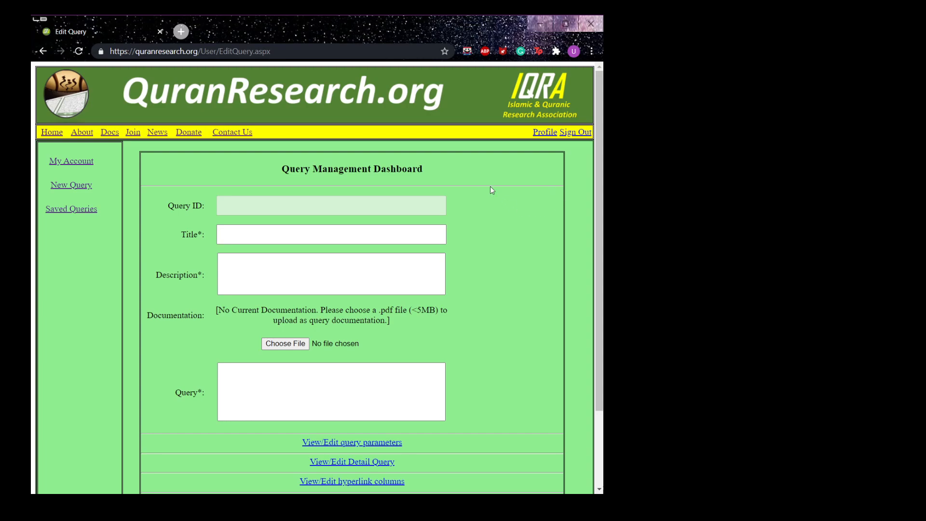
Step: Title the new query "Word Repition (With Tashkeel)"
left_click(438, 236)
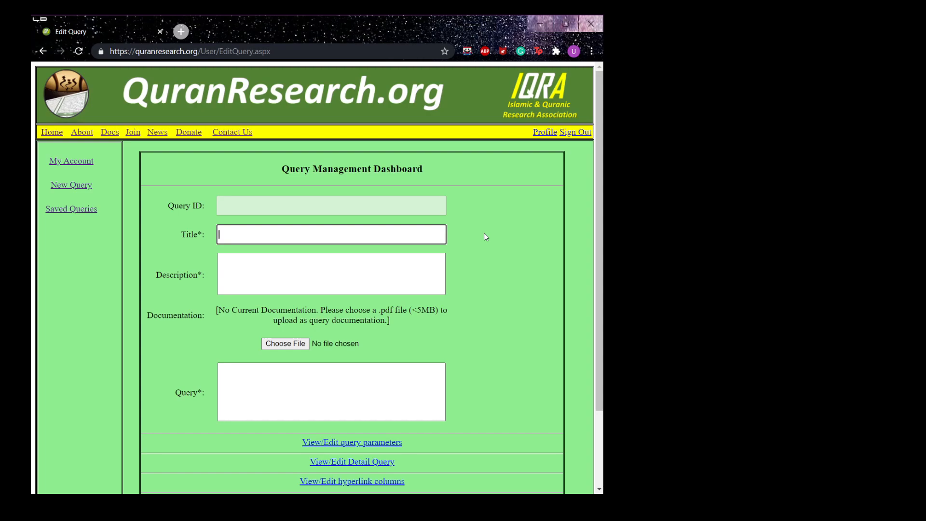
type("Word")
type(" Repl")
type("ition ")
type("(With T")
type("ashkee")
type("l)")
key("Tab")
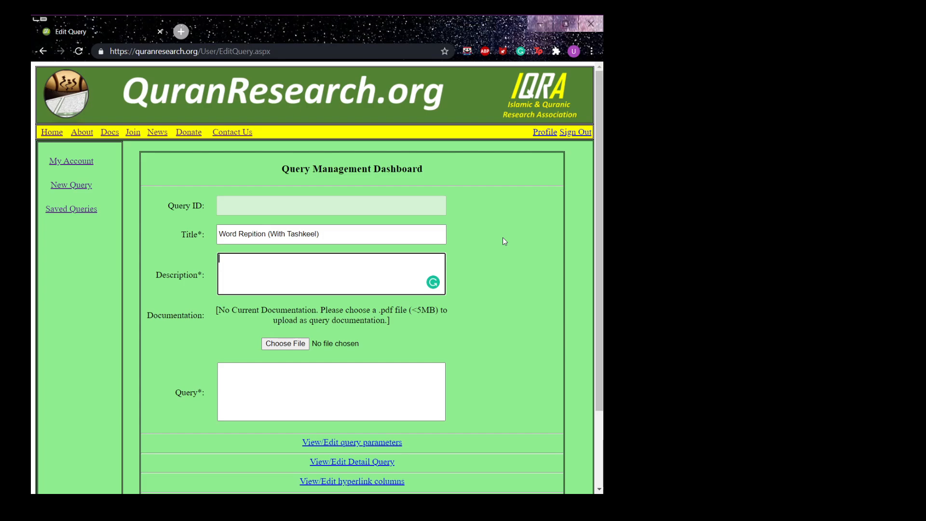
Step: Start the description with "We will see all of the times a word repeated in the Quran or given Surah."
type("We will see all of the time")
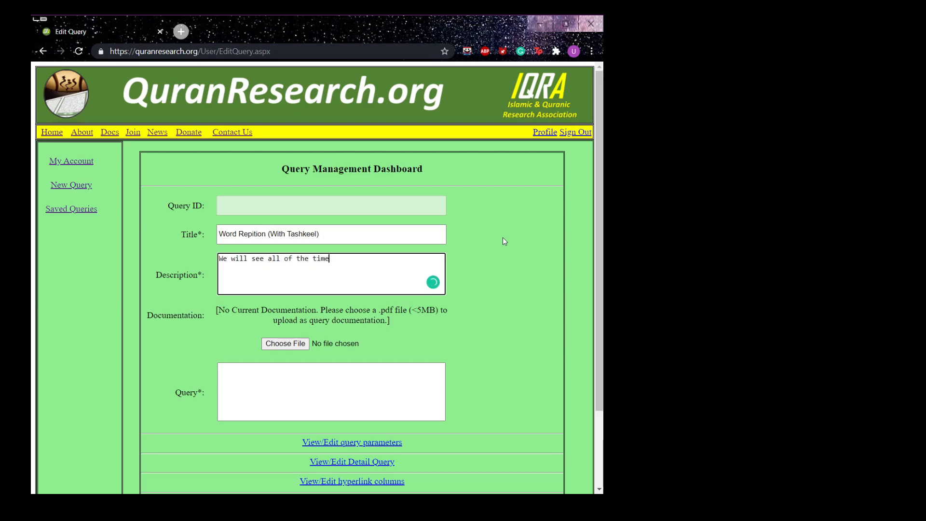
type("s a word repeated in t")
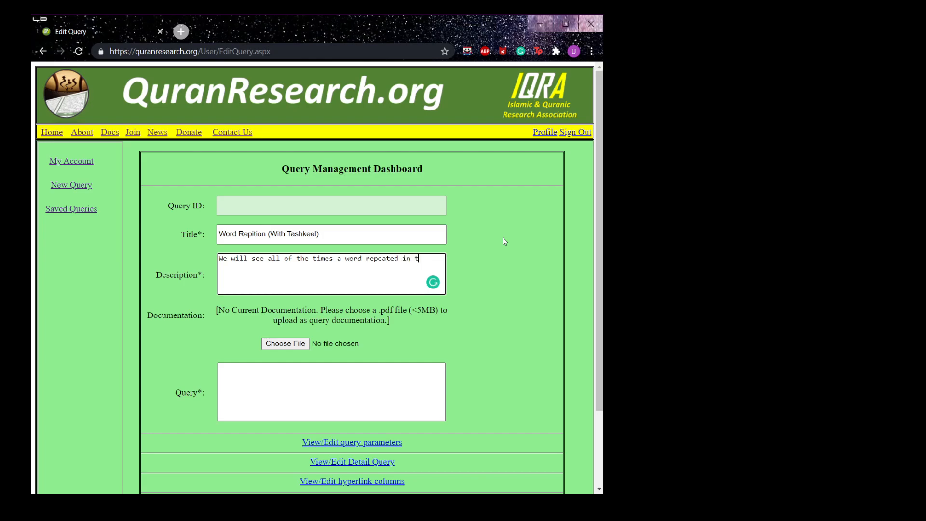
type("he Quran or  give")
type("n Surha.")
key("BackSpace")
key("BackSpace")
key("BackSpace")
type("ah. We")
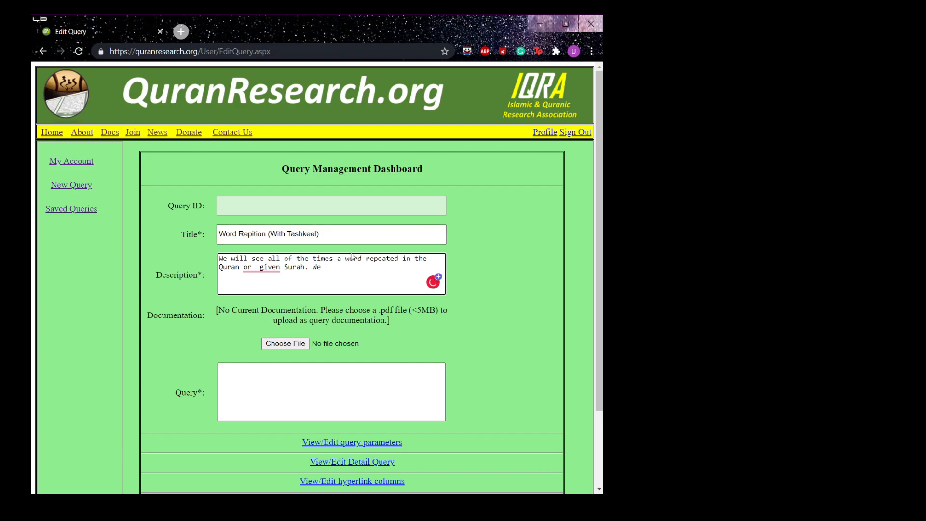
mouse_move(263, 268)
left_click(260, 292)
left_click(334, 266)
Step: Continue the description with "We will be able to click on the word and see the ayahs that the word came in."
type("will see")
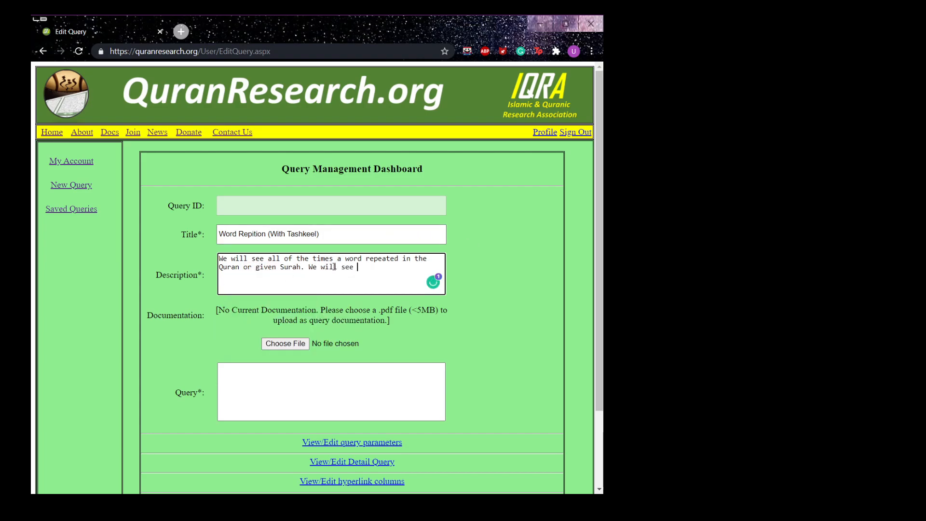
key("BackSpace")
key("BackSpace")
key("BackSpace")
key("BackSpace")
key("BackSpace")
key("BackSpace")
key("BackSpace")
key("BackSpace")
type("ill be able to click on the word and s")
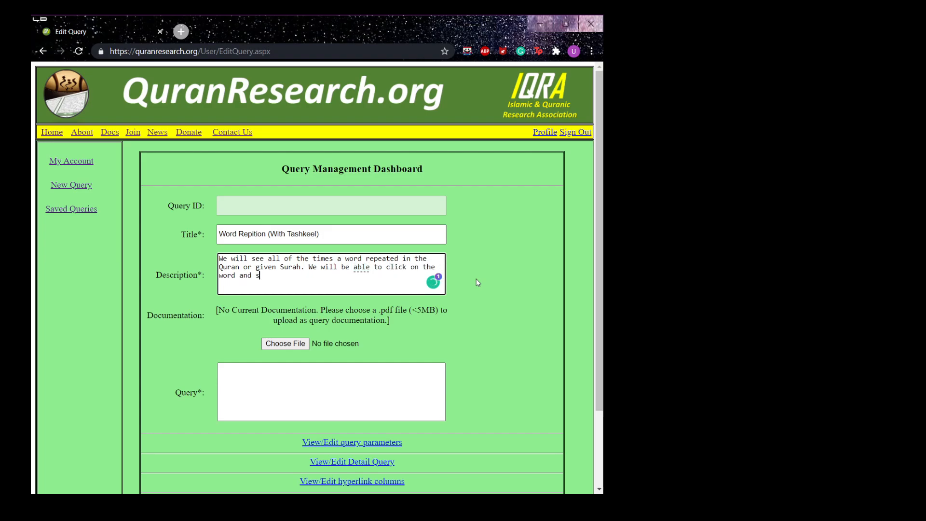
type("ee the ayahs that the word came ")
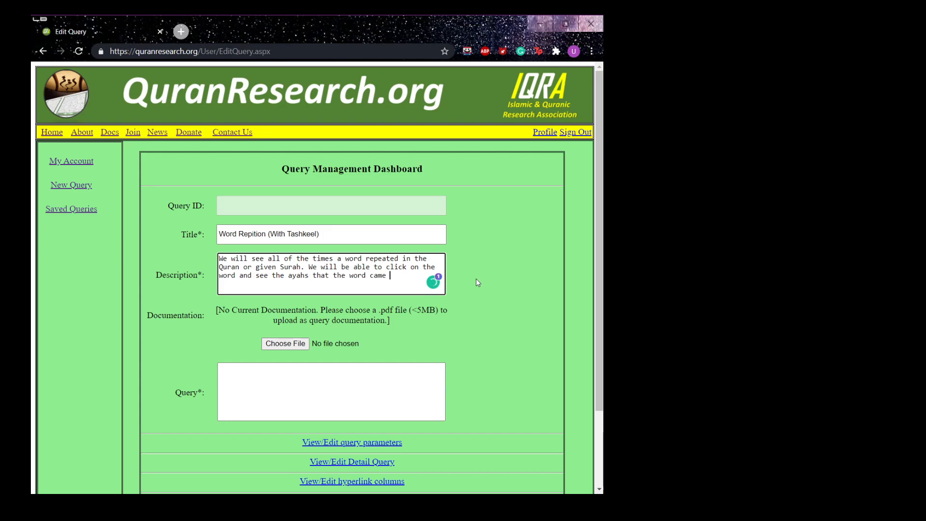
Step: Finish the description with "We will be able to click the ayah and navigate to that ayah."
type("in. We will be able to")
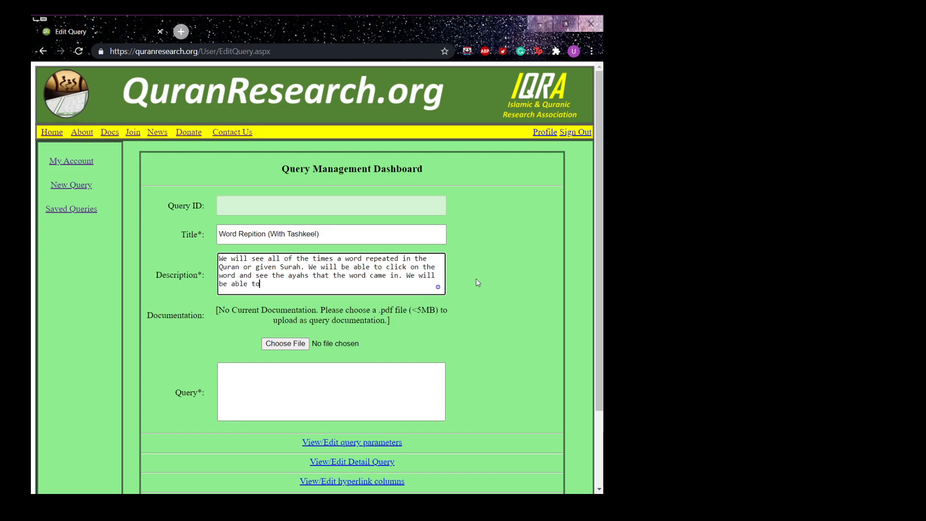
type(" click the ayah and navigate to th")
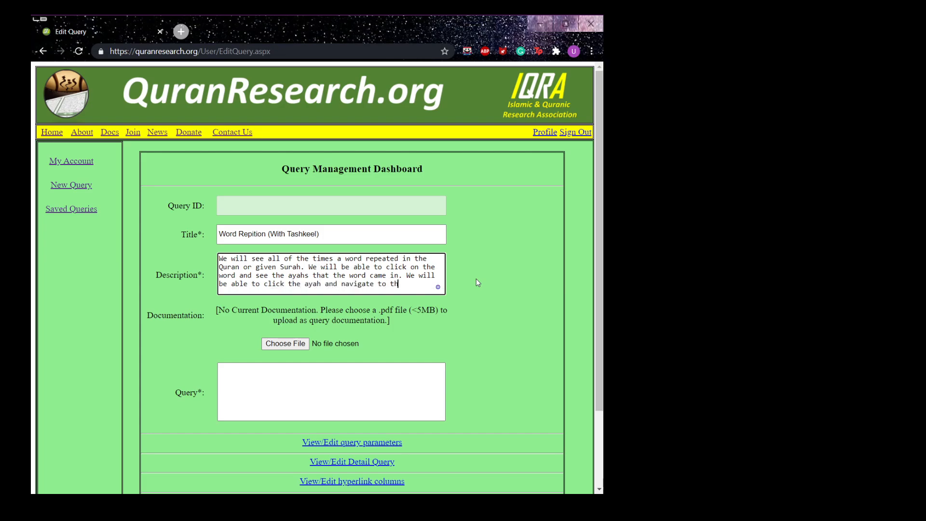
type("at ayah.")
Step: Begin the query text with "select UniqueWordId, word, Count(*)"
left_click(409, 386)
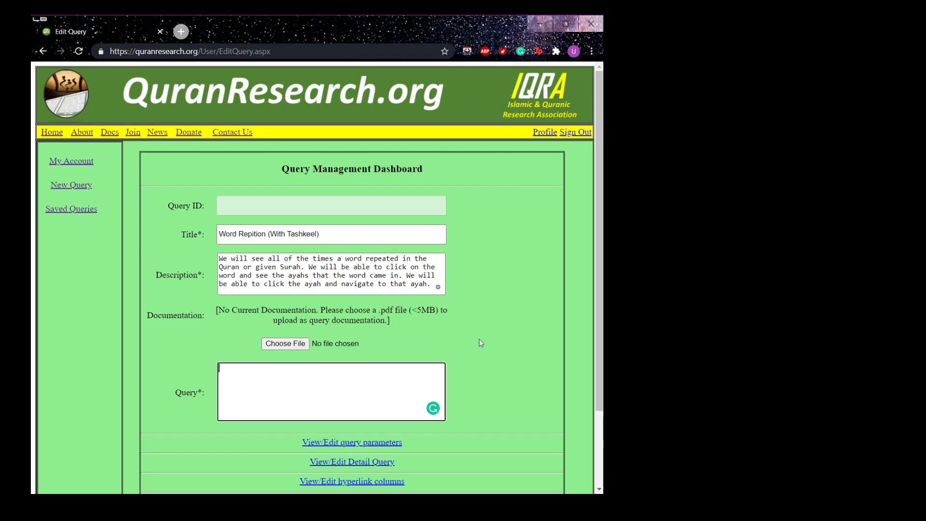
type("select")
type("Unique")
key("BackSpace")
type("WordId, W")
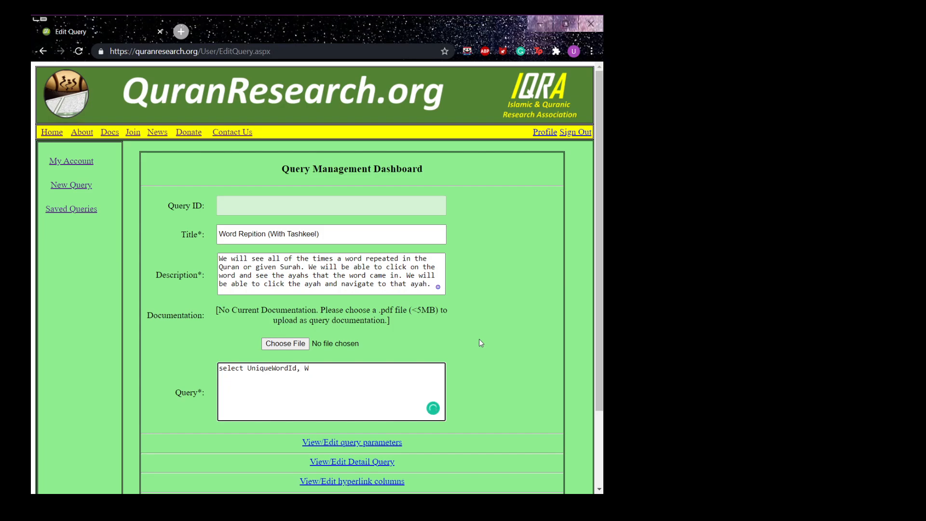
type("ord")
key("BackSpace")
key("BackSpace")
key("BackSpace")
key("BackSpace")
type("word, Count(*)")
Step: Add the line "from Words W join Ayahs A on W.AyahSerialNo = A.AyahSerialNo" to the query
key("Return")
type("from Words W join ayhs")
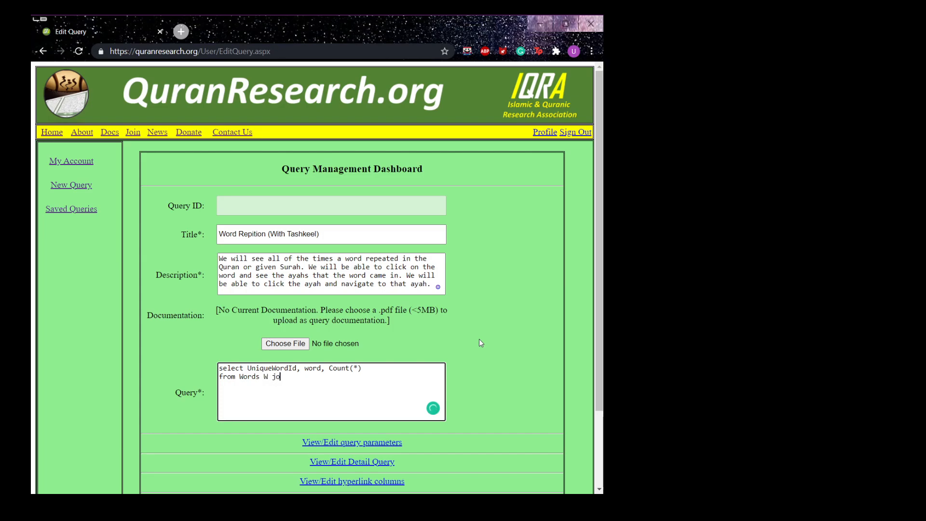
key("BackSpace")
key("BackSpace")
key("BackSpace")
key("BackSpace")
type("ayah")
key("BackSpace")
key("BackSpace")
type("AAyah")
key("BackSpace")
key("BackSpace")
key("BackSpace")
key("BackSpace")
type("yahs A on")
type("W.AyahSerialNo = A.AyahSerialNo ")
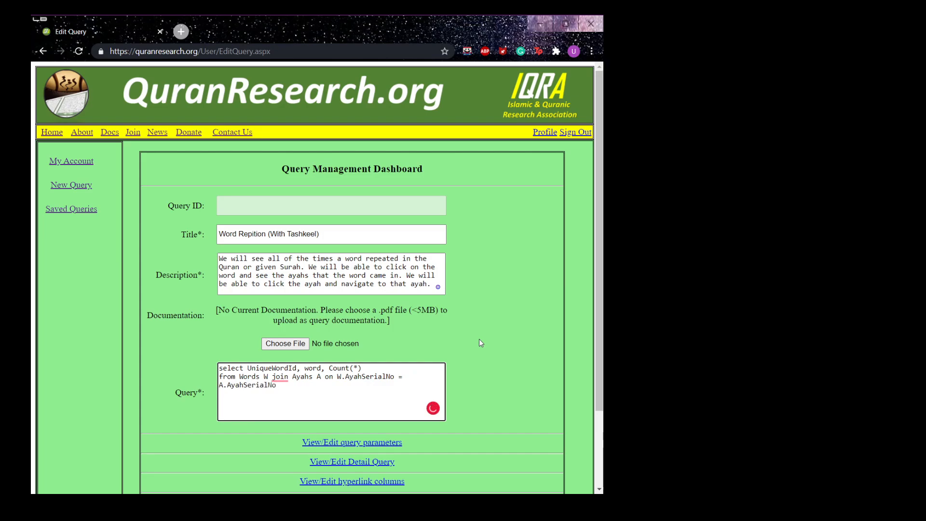
Step: End the query with the line "group by UniqueWordId, word"
type("group by")
left_click(310, 396)
type("Unique")
type("Qord")
key("BackSpace")
key("BackSpace")
key("BackSpace")
key("BackSpace")
type("Qord")
key("BackSpace")
key("BackSpace")
key("BackSpace")
key("BackSpace")
type("WordId,")
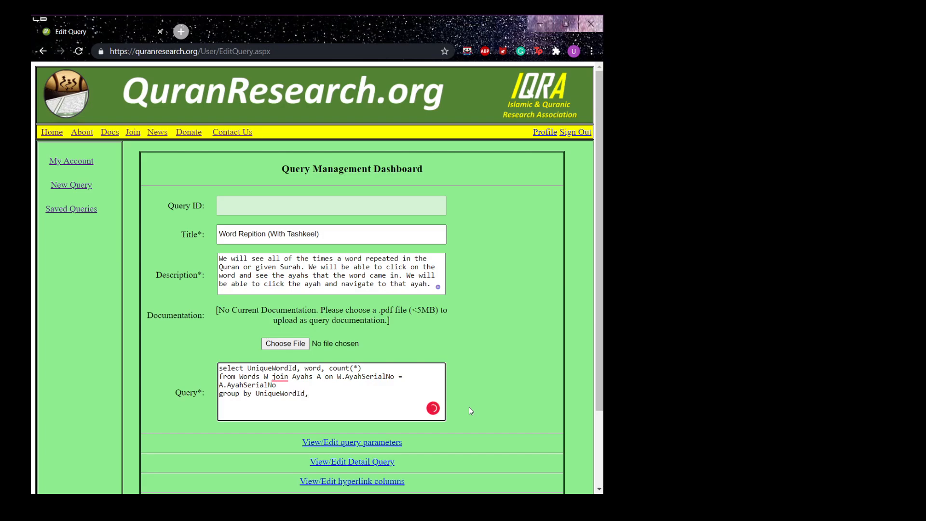
type(" word")
Step: Compare the columns in the group by line with the UniqueWordId and word columns in the select line
key("shift+Left")
key("shift+Left")
key("shift+Left")
key("shift+Left")
key("shift+Left")
key("shift+Left")
key("shift+Left")
key("shift+Left")
key("shift+Left")
key("shift+Left")
key("shift+Left")
key("shift+Left")
key("shift+Left")
key("shift+Left")
key("shift+Left")
key("shift+Left")
key("shift+Left")
key("shift+Left")
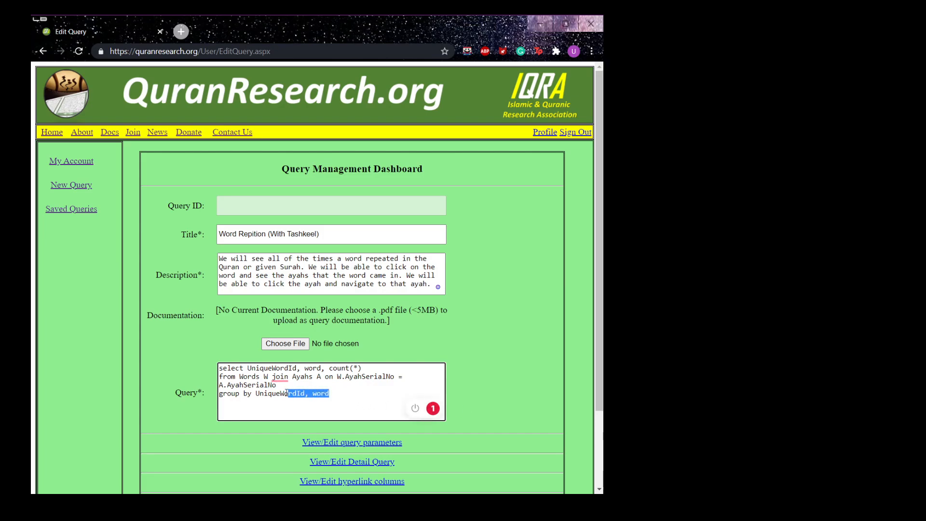
left_click(291, 395)
double_click(284, 368)
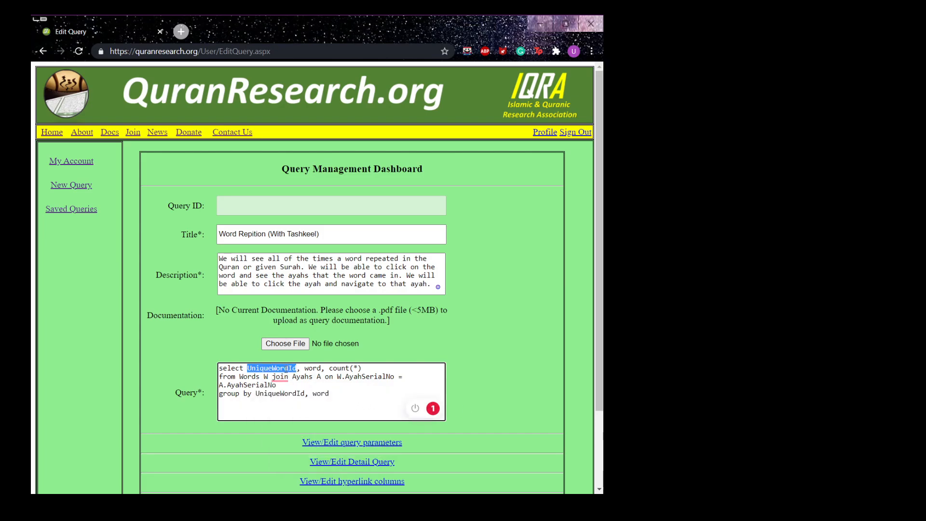
left_click(328, 399)
left_click(312, 368)
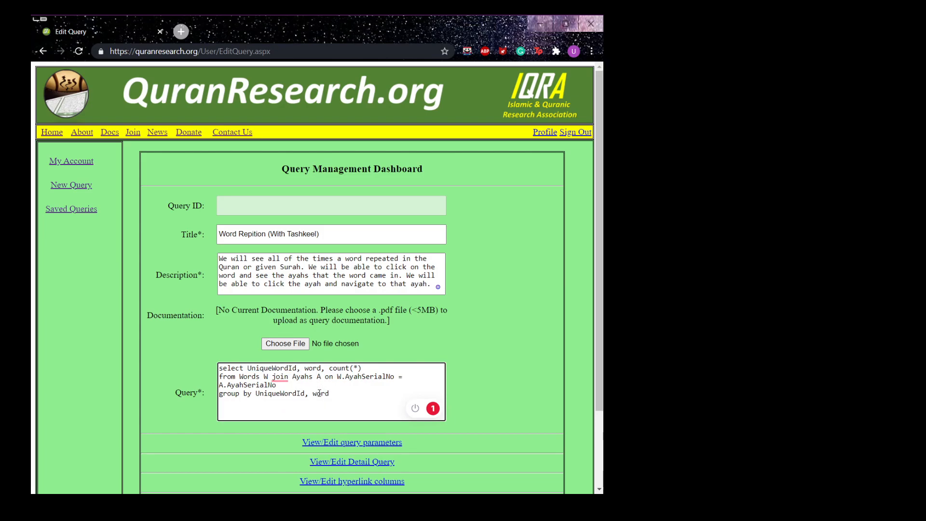
left_click(313, 394)
left_click(333, 395)
left_click_drag(346, 403, 205, 398)
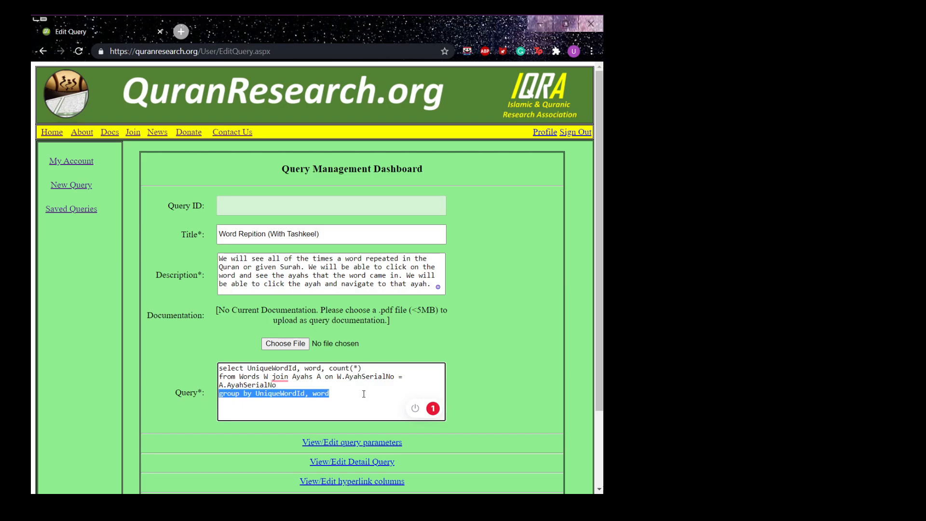
Step: Save the query and run it
scroll(367, 403, "down", 2)
scroll(367, 403, "up", 1)
left_click(237, 462)
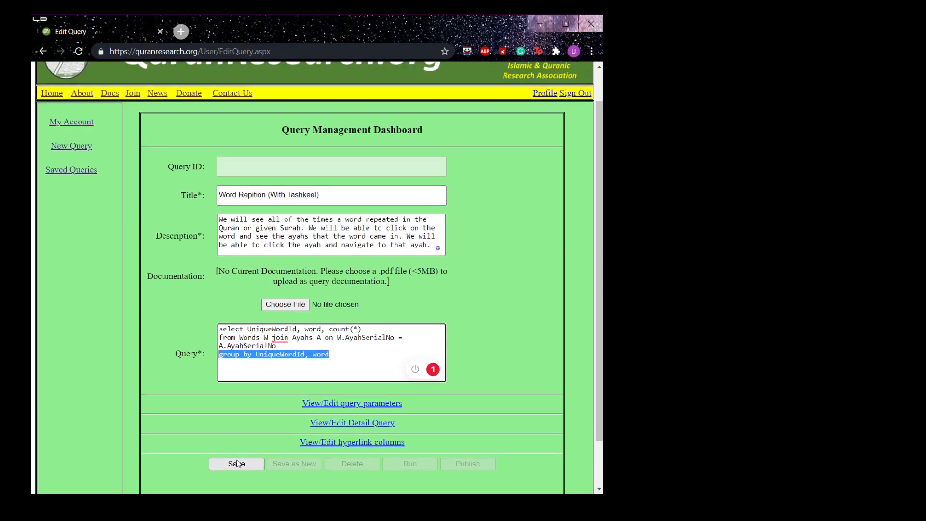
left_click(408, 409)
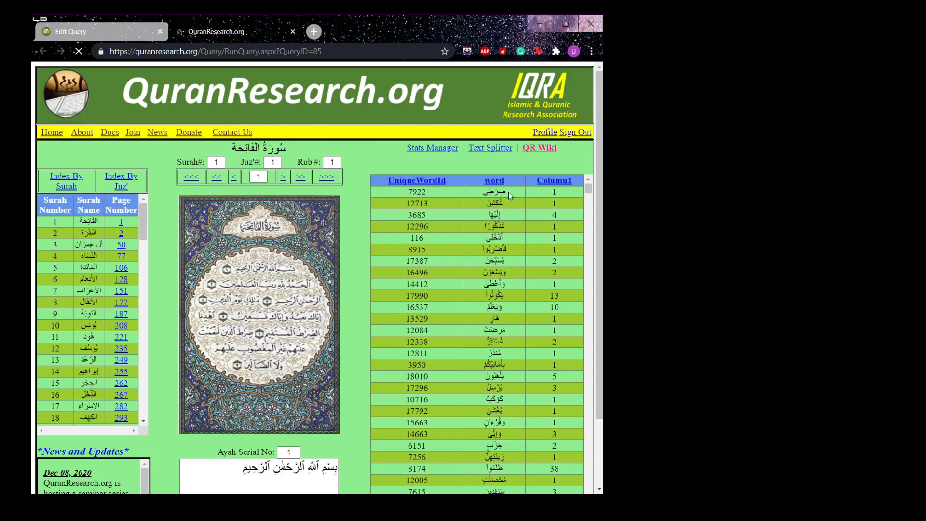
Step: Examine the ID, word and count in the first result row and in the row for word ID 17990
scroll(558, 159, "down", 2)
left_click_drag(408, 109, 514, 110)
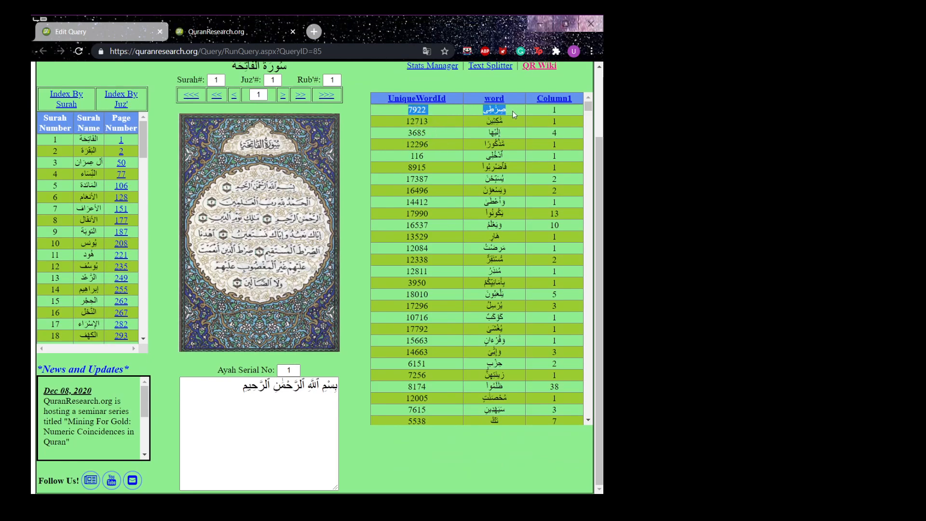
left_click(515, 111)
left_click_drag(482, 110, 507, 110)
left_click_drag(561, 109, 398, 118)
left_click(574, 111)
left_click_drag(566, 111, 410, 113)
left_click(401, 213)
double_click(413, 211)
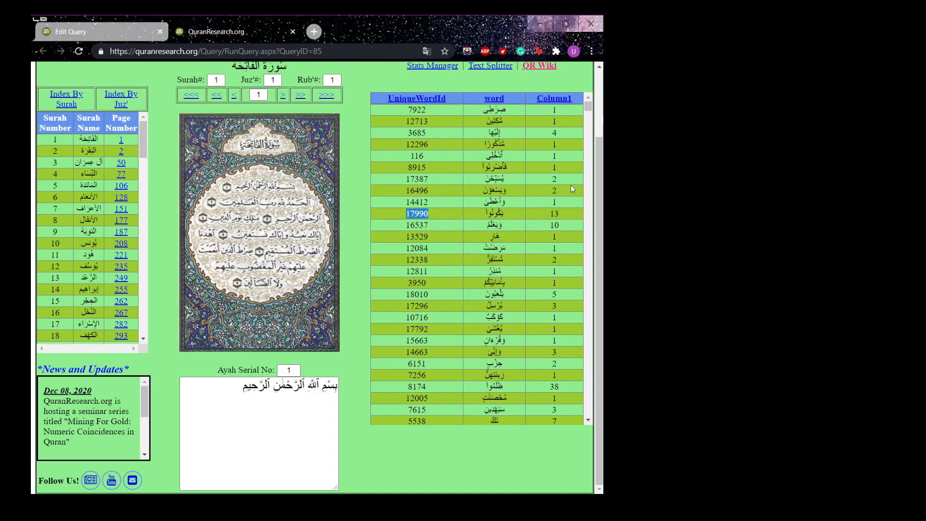
left_click(559, 214)
double_click(554, 213)
Step: Check the query's group by line, and look through the remaining results, including the ID and count for the word الله
key("ctrl+shift+Tab")
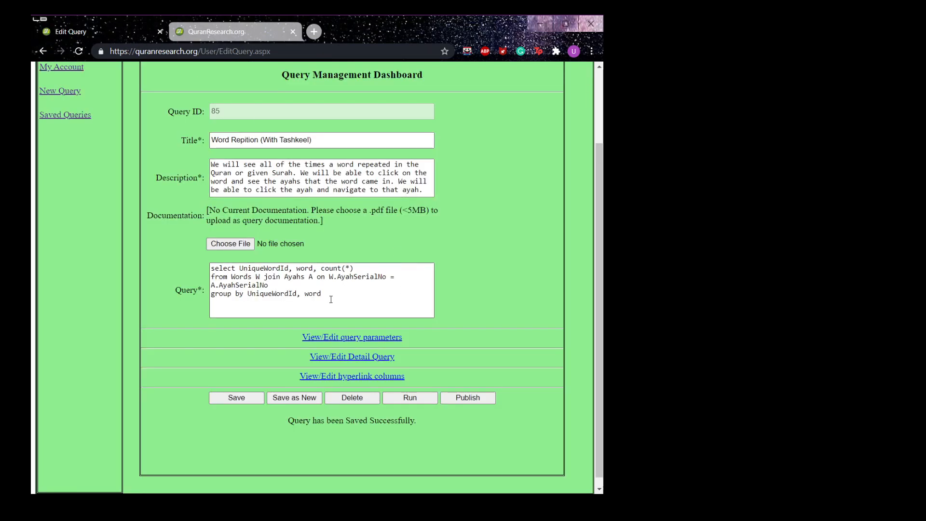
left_click_drag(331, 299, 210, 293)
left_click(221, 37)
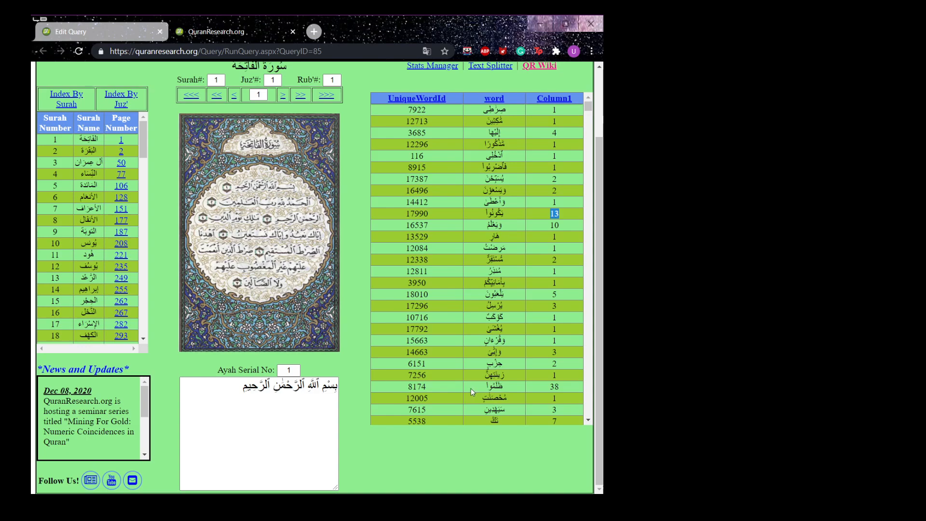
scroll(571, 388, "down", 1)
scroll(570, 384, "down", 2)
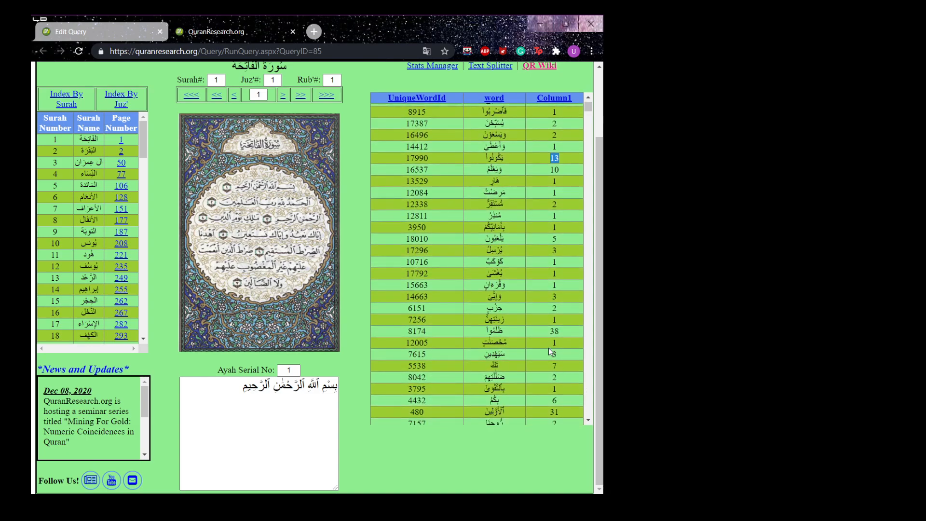
scroll(548, 346, "down", 7)
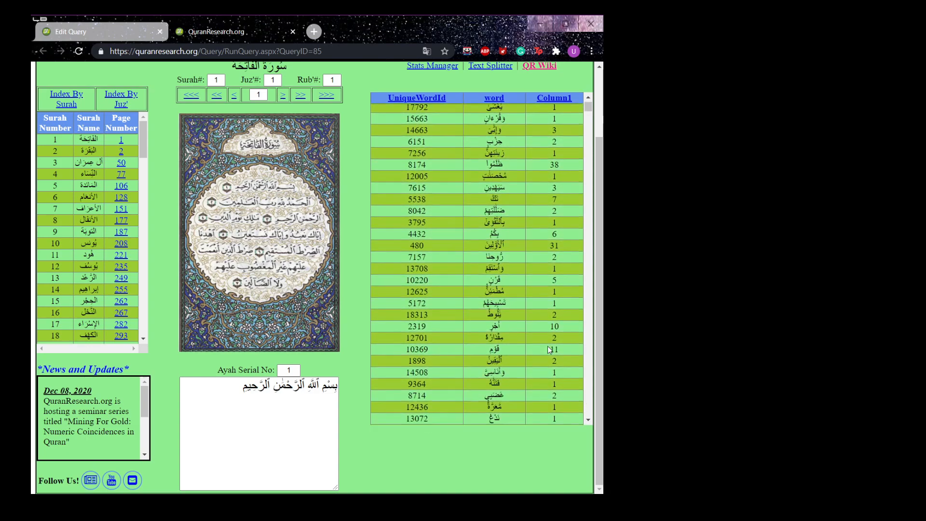
scroll(546, 352, "down", 5)
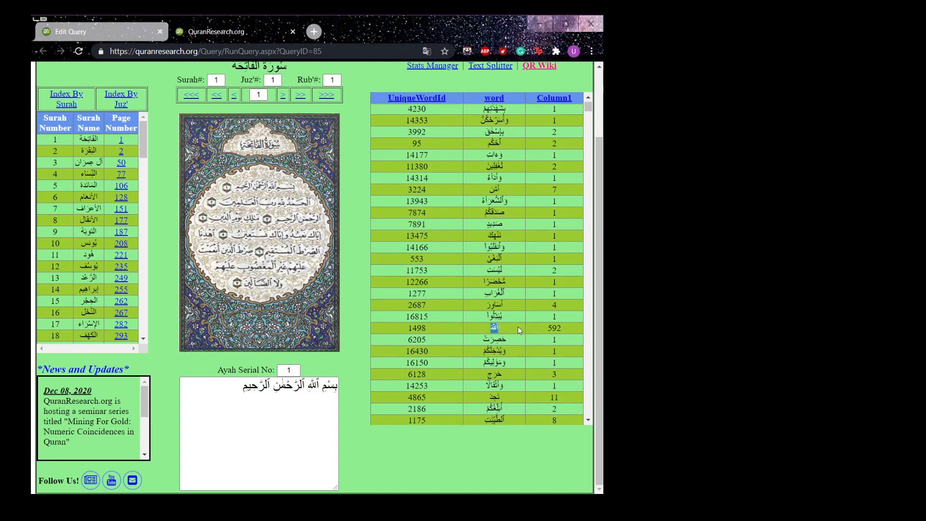
double_click(551, 327)
double_click(416, 328)
scroll(477, 334, "down", 4)
scroll(481, 338, "down", 6)
scroll(481, 343, "down", 5)
scroll(481, 344, "down", 5)
scroll(480, 343, "down", 3)
scroll(480, 343, "down", 3)
left_click(100, 32)
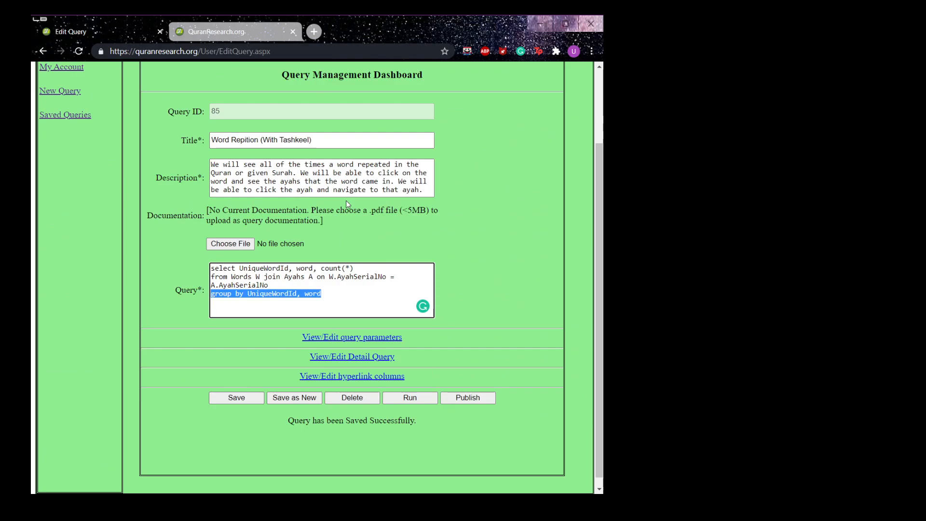
left_click(273, 285)
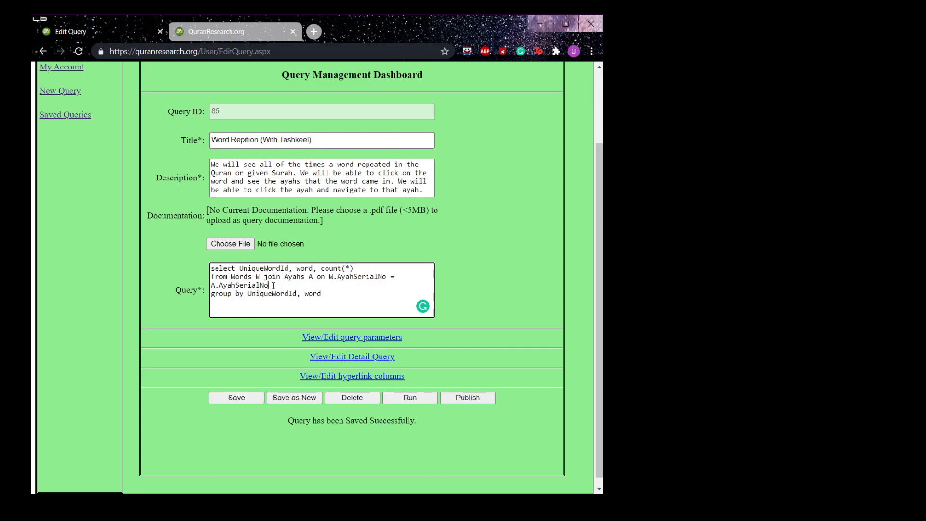
key("Return")
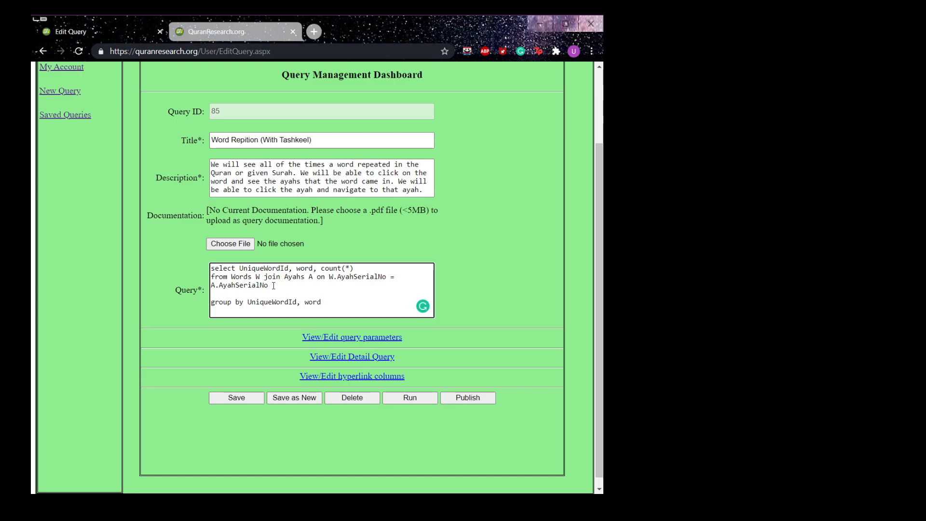
left_click_drag(292, 173, 211, 173)
left_click(234, 290)
type("where A.SurahSerialNo = @")
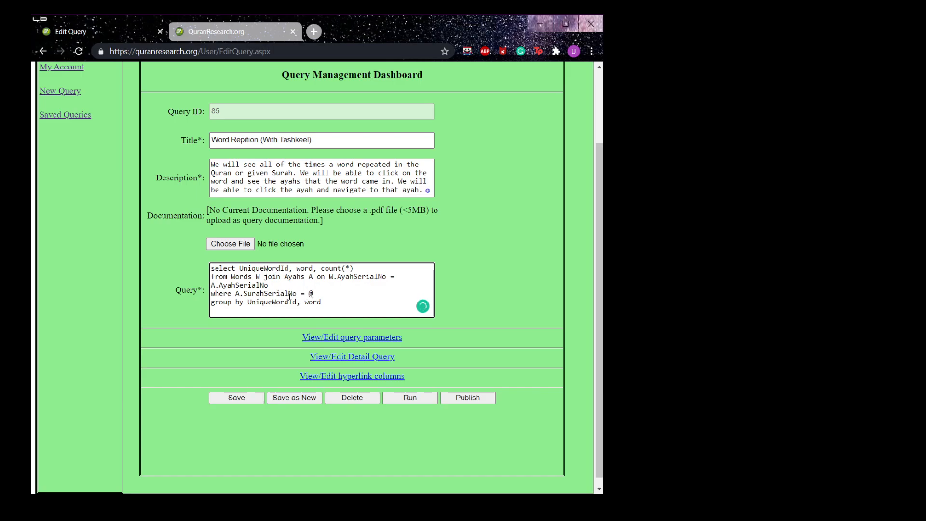
type("SurahNo or @surahNo = 0")
key("BackSpace")
type("S")
left_click_drag(408, 293, 348, 295)
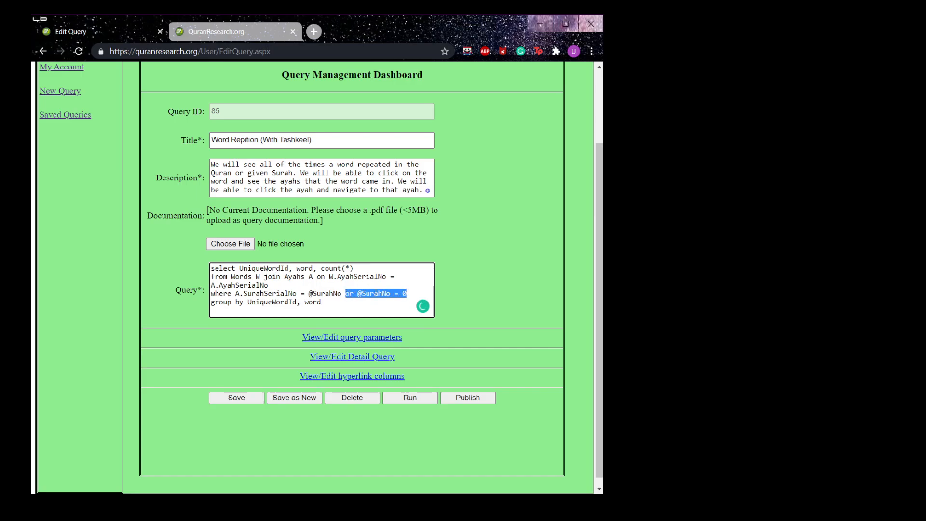
double_click(329, 294)
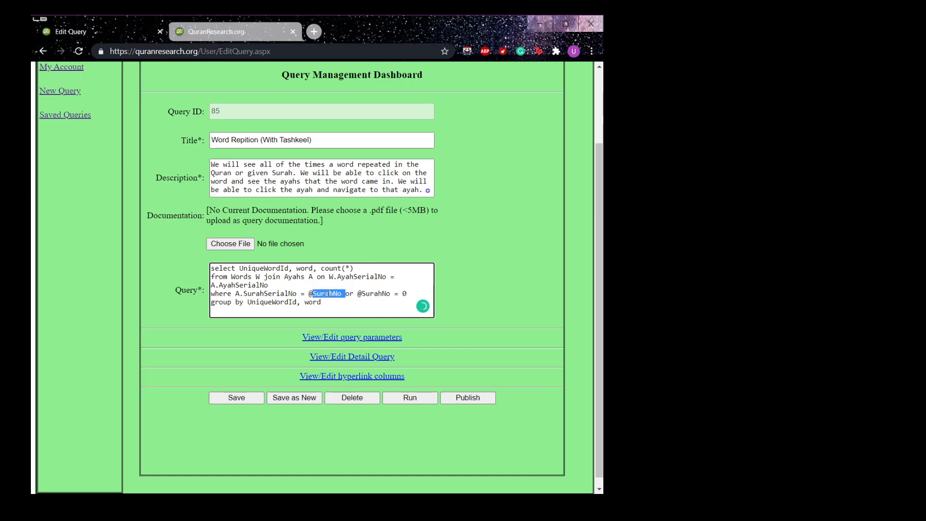
double_click(372, 295)
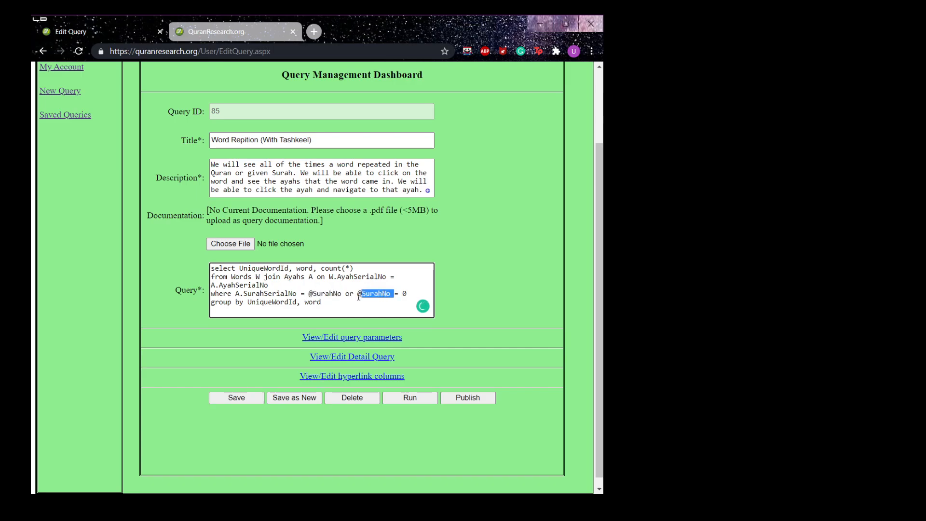
double_click(326, 293)
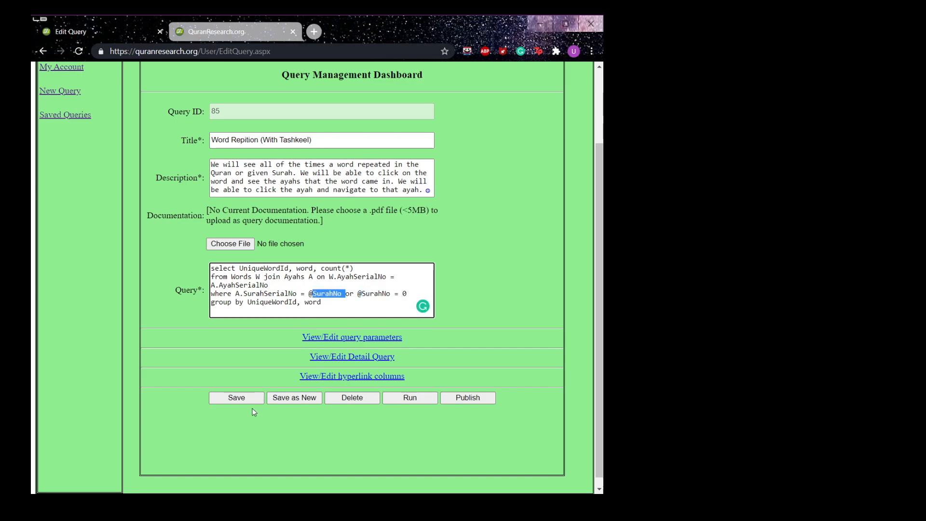
double_click(386, 294)
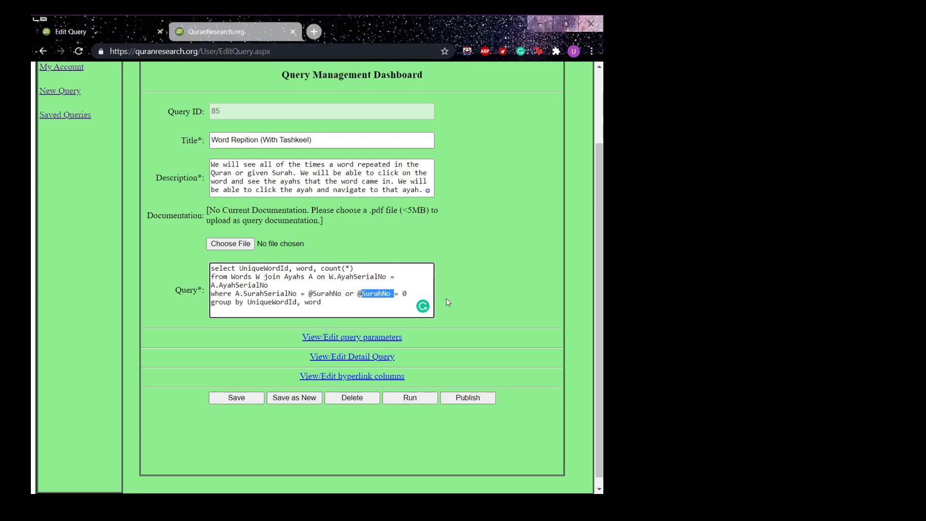
left_click(395, 338)
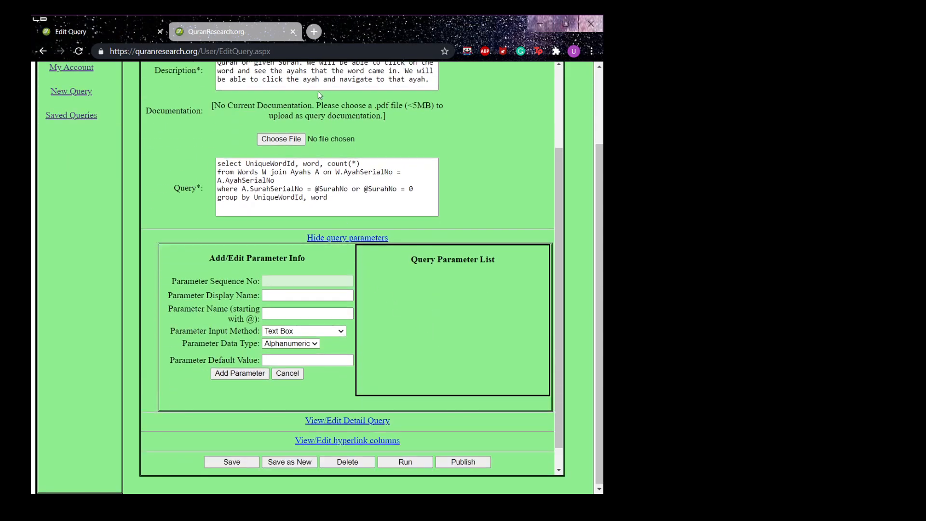
left_click(305, 298)
left_click(310, 331)
left_click(279, 314)
left_click(279, 360)
left_click(291, 331)
left_click(297, 354)
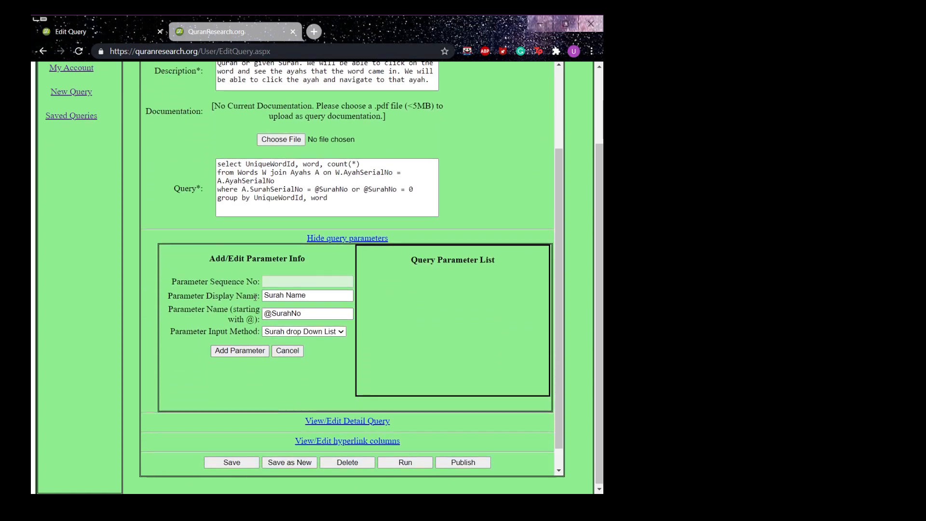
left_click_drag(179, 295, 254, 296)
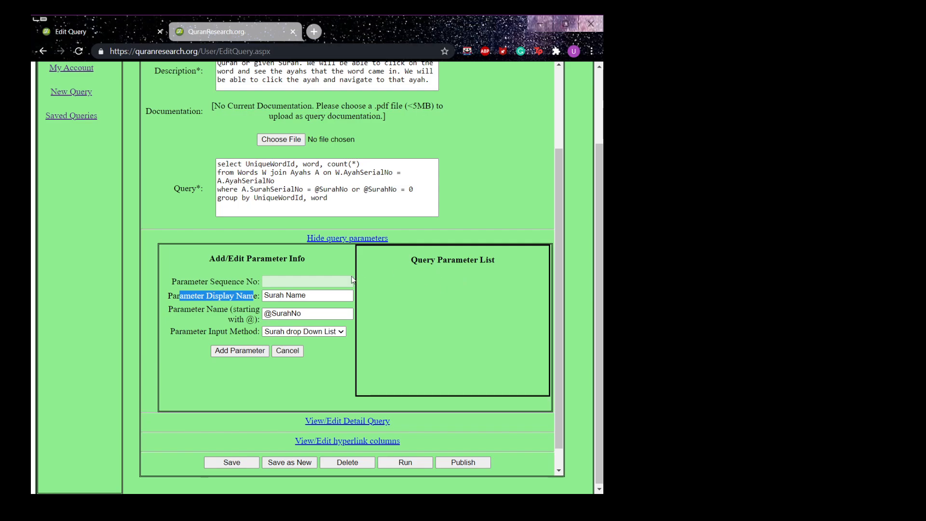
left_click_drag(308, 314, 266, 314)
left_click(265, 351)
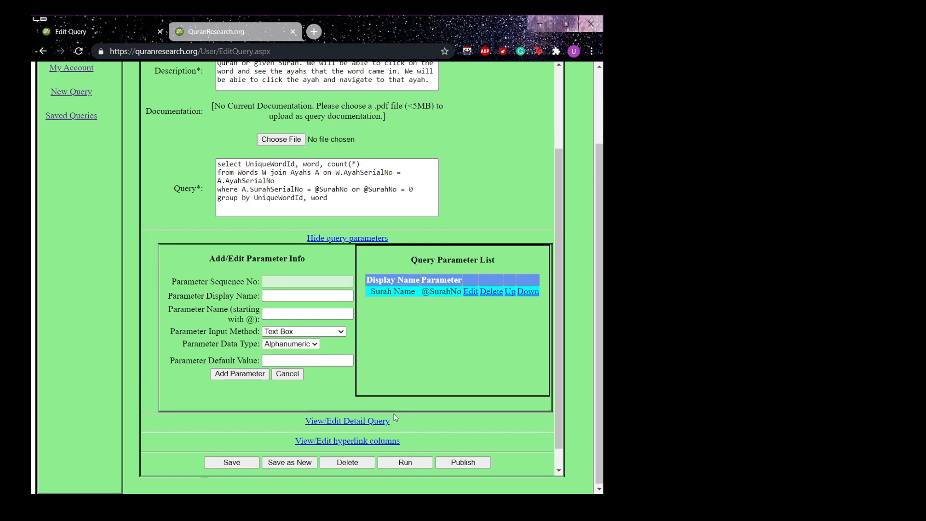
Step: Save the query with its Surah Name parameter and run it
scroll(396, 418, "down", 1)
left_click(259, 438)
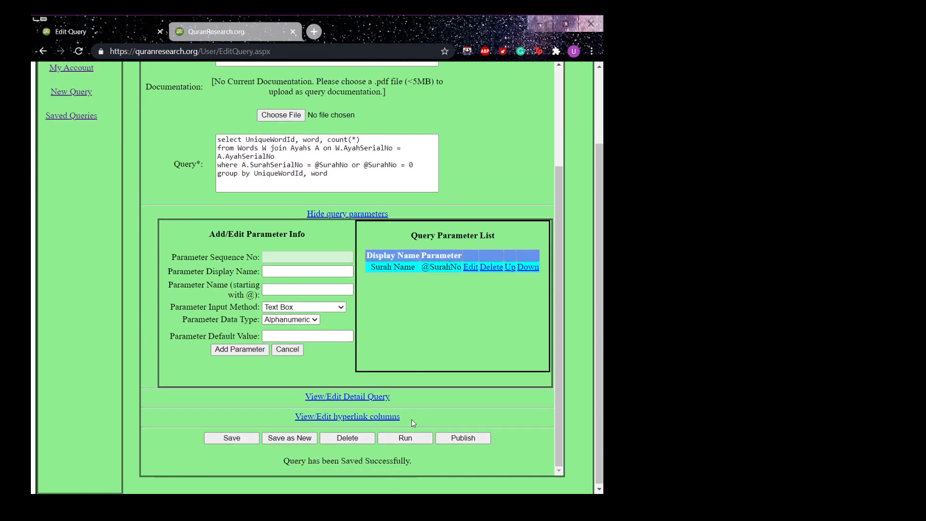
left_click(407, 439)
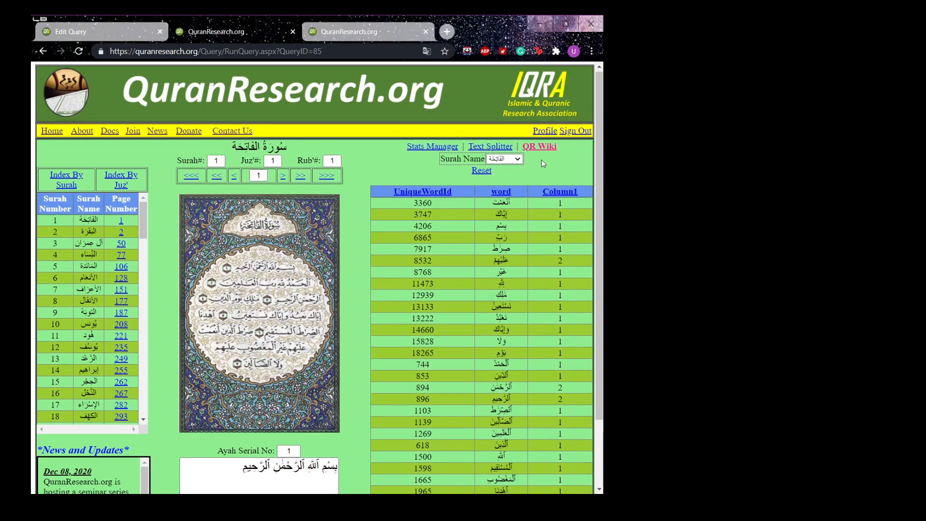
Step: Examine the words and counts in the results for Surah الفاتحة, including the rows for word IDs 3360, 894 and 896
scroll(541, 160, "down", 1)
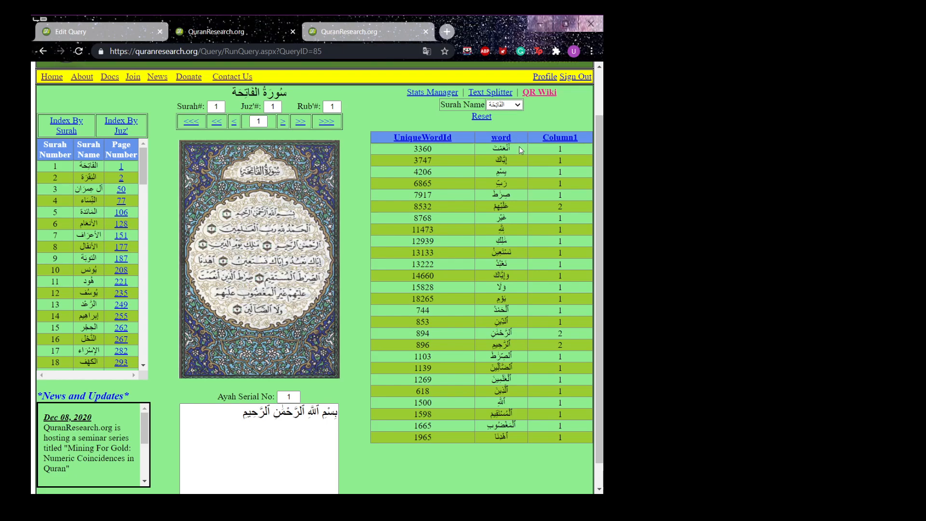
left_click_drag(491, 150, 509, 150)
left_click_drag(519, 349, 504, 345)
left_click_drag(554, 331, 560, 342)
left_click(568, 344)
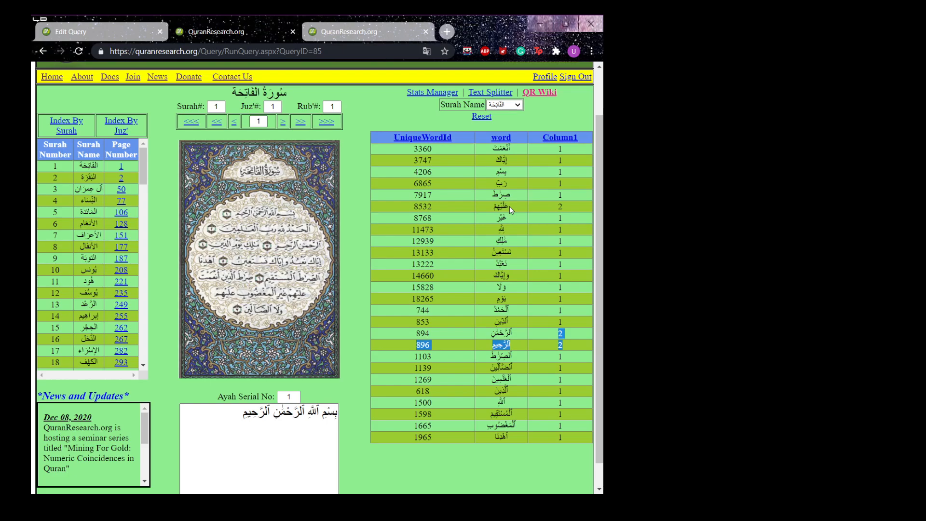
Step: Open the detail query of the word repetition query for editing and begin it with "select"
left_click(117, 27)
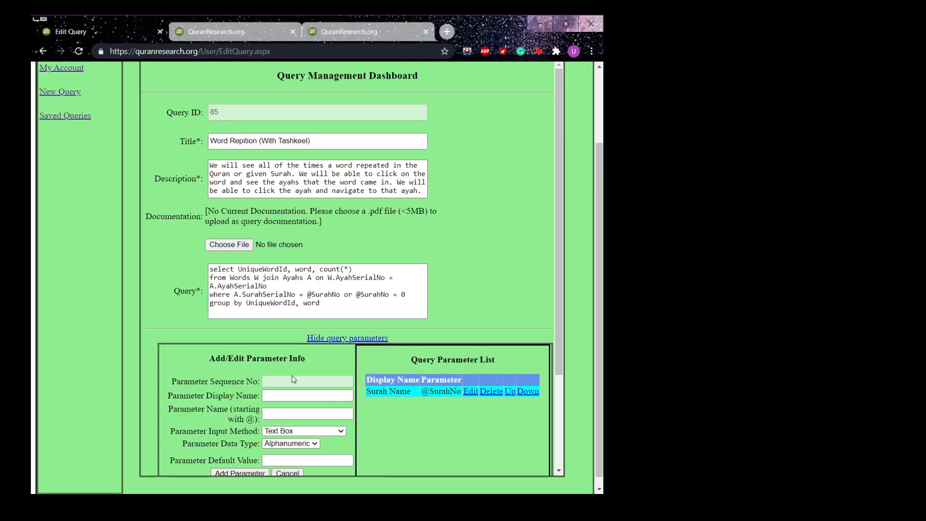
scroll(425, 313, "up", 1)
scroll(425, 312, "down", 1)
left_click(375, 369)
left_click(385, 344)
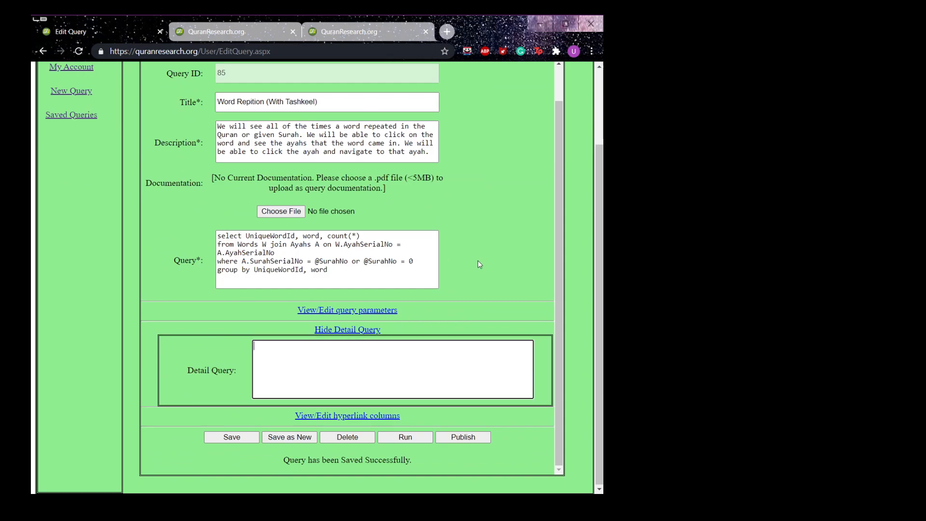
type("select")
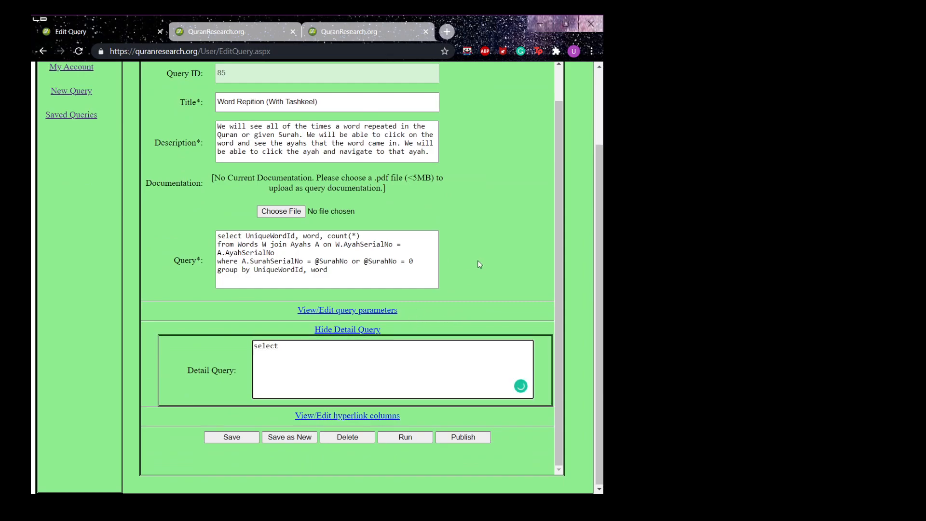
Step: Go back to the query results and look at the word in the row for word ID 8532
left_click(254, 34)
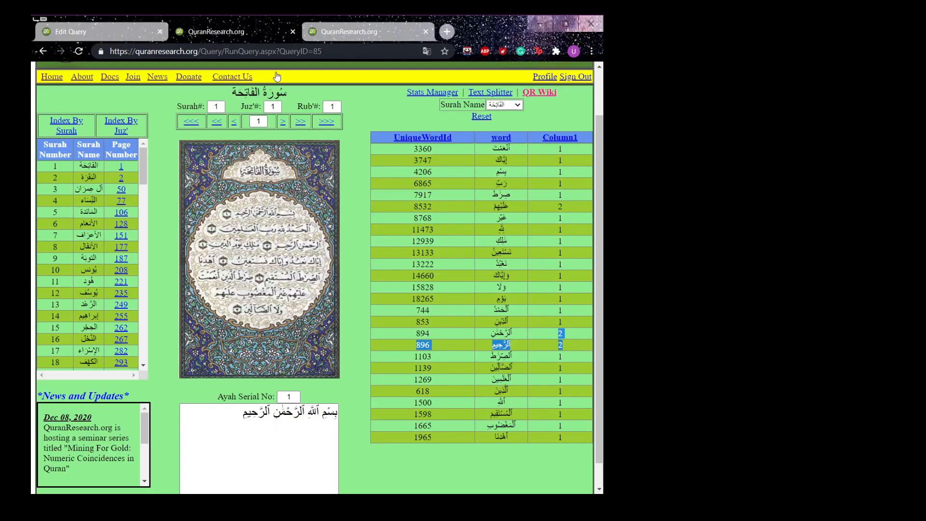
left_click(516, 225)
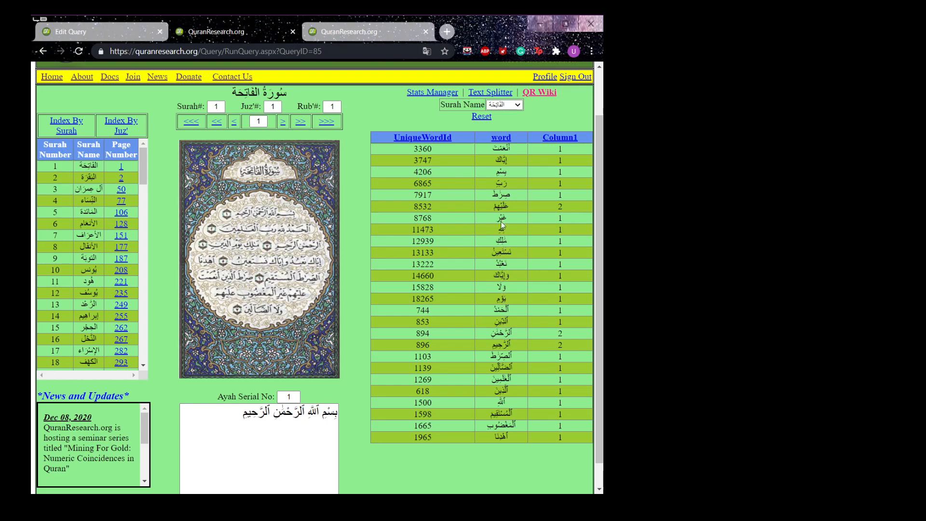
double_click(501, 206)
Step: Complete the detail query's select line with "W.AyahSerialNo, A.Ayah, A.SurahSerialNo, S.SurahName" and review its columns
left_click(91, 29)
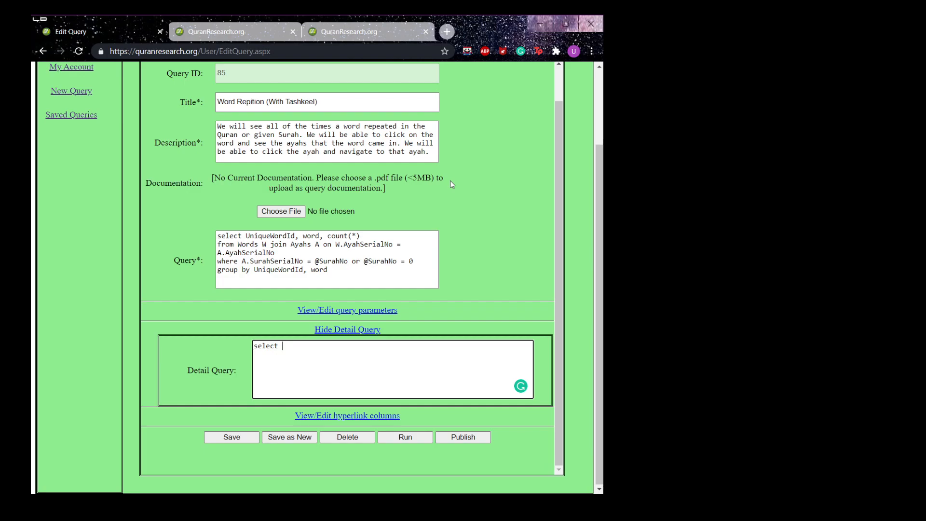
type("W.AyahSerialNo, A.Ayah, A.SurahSerialN")
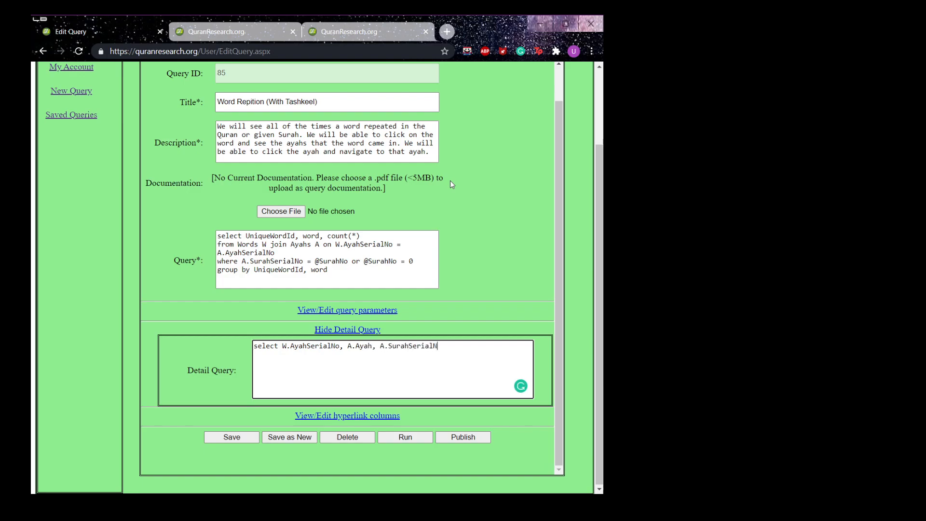
type("o, S.SurahNam")
key("Return")
left_click_drag(339, 346, 286, 346)
double_click(365, 346)
double_click(353, 346)
double_click(412, 346)
double_click(385, 346)
left_click(492, 346)
type("e")
double_click(483, 346)
left_click(430, 370)
Step: Add "from Words W join Ayahs A on W.AyahSerialNo=A.AyahSerialNo join" to the detail query
type("from")
type("Words W join ayah")
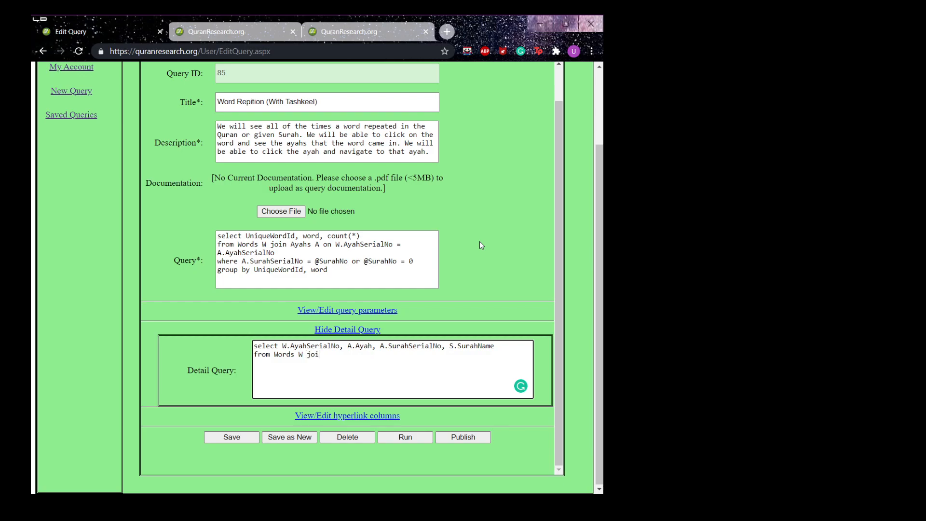
key("BackSpace")
key("BackSpace")
key("BackSpace")
key("BackSpace")
type("Ayahs A ion")
key("BackSpace")
key("BackSpace")
key("BackSpace")
type("on W.AyahSerialNo=A.AyahSerialNo")
key("BackSpace")
key("BackSpace")
type("No join ")
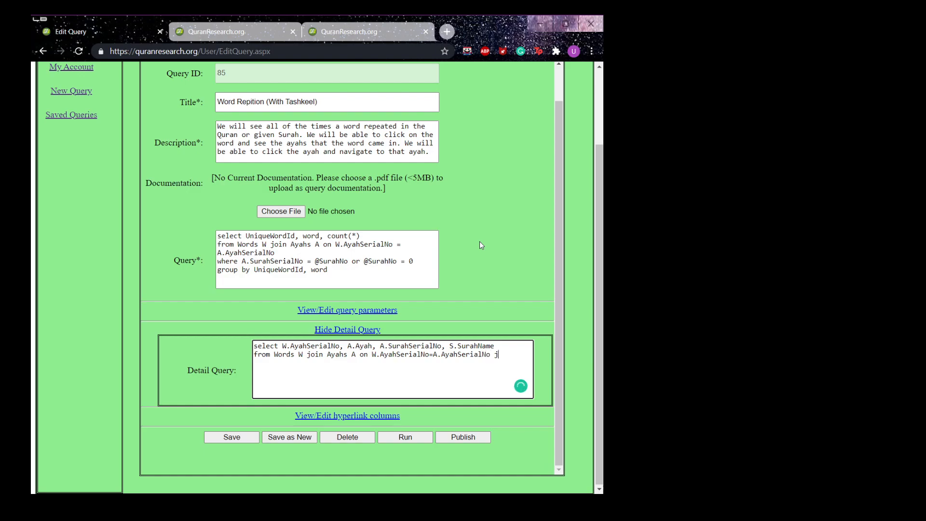
Step: Finish the join with "Surahs S on A.SurahSerialNo = S.SurahSerialNo", and put spaces around the equals sign of the Ayahs join
type("Surahs S")
type("on A.SurahSerialNo")
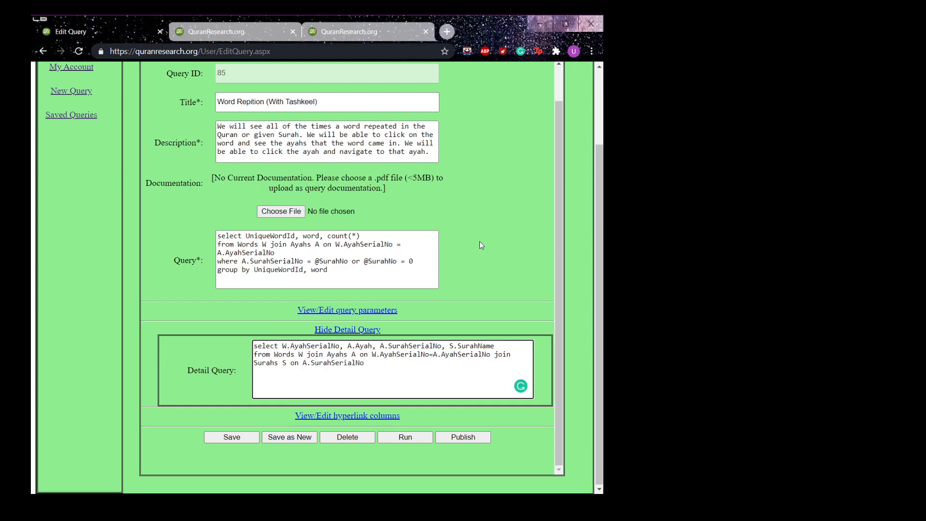
type(" = S.SurahSerialNo")
left_click(430, 355)
key("Right")
left_click(470, 356)
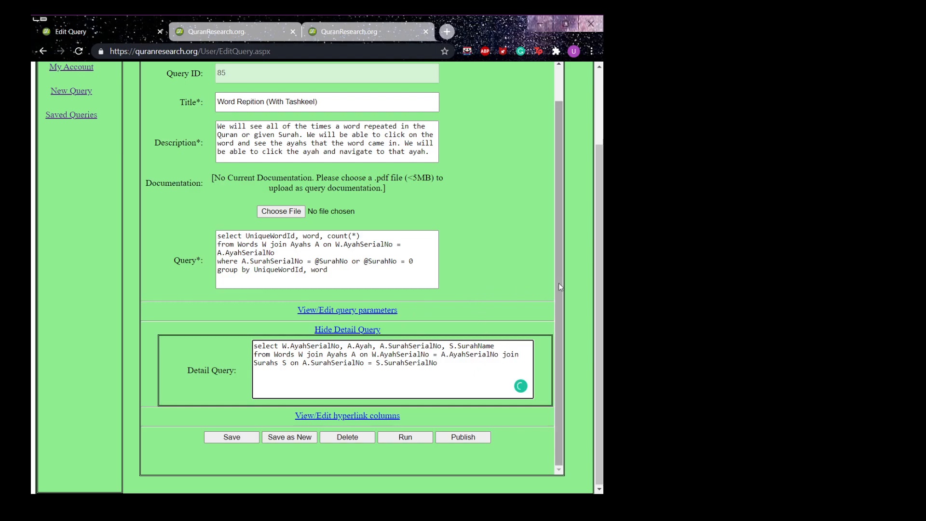
double_click(421, 364)
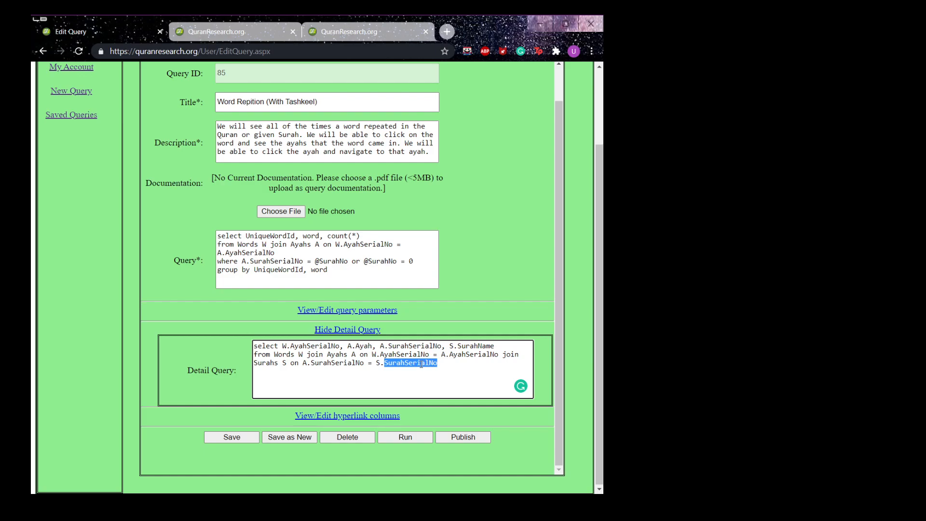
Step: Open a New Query page in a separate browser tab and return to the original query's tab
left_click_drag(75, 91, 140, 63)
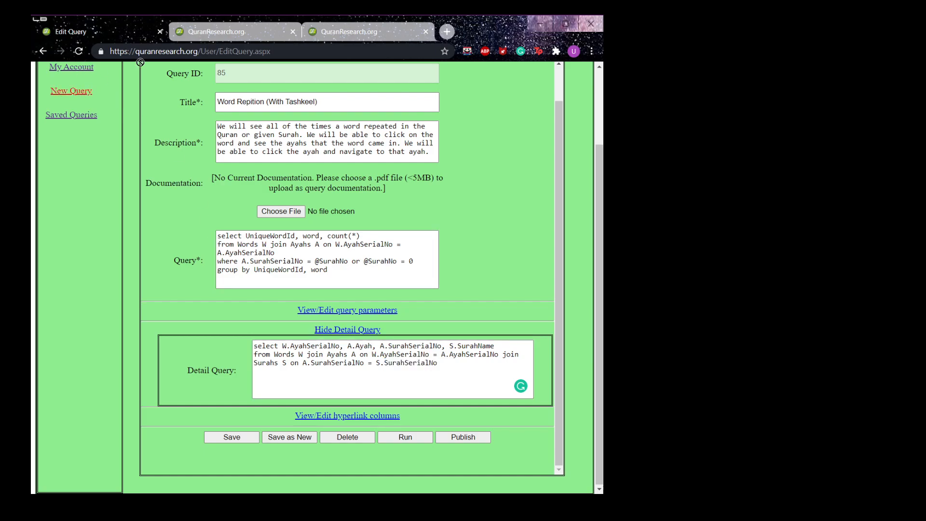
left_click_drag(173, 27, 147, 24)
left_click(91, 27)
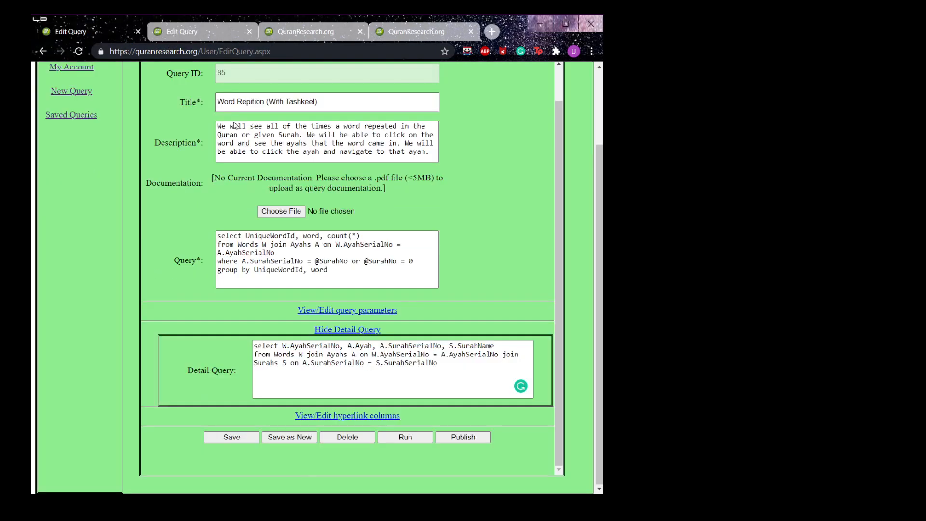
double_click(425, 363)
left_click_drag(425, 362, 254, 346)
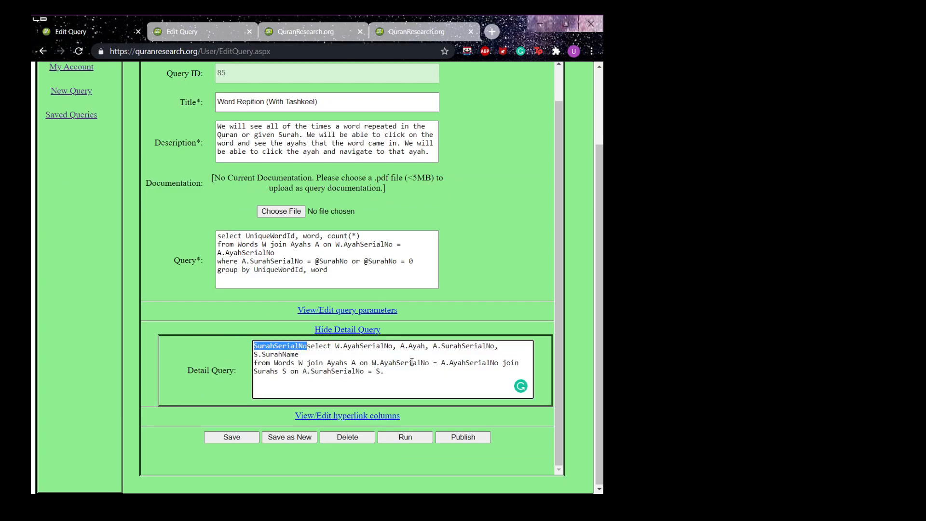
key("ctrl+z")
Step: Copy the entire detail query text into the Query field of the new query
key("ctrl+a")
key("ctrl+c")
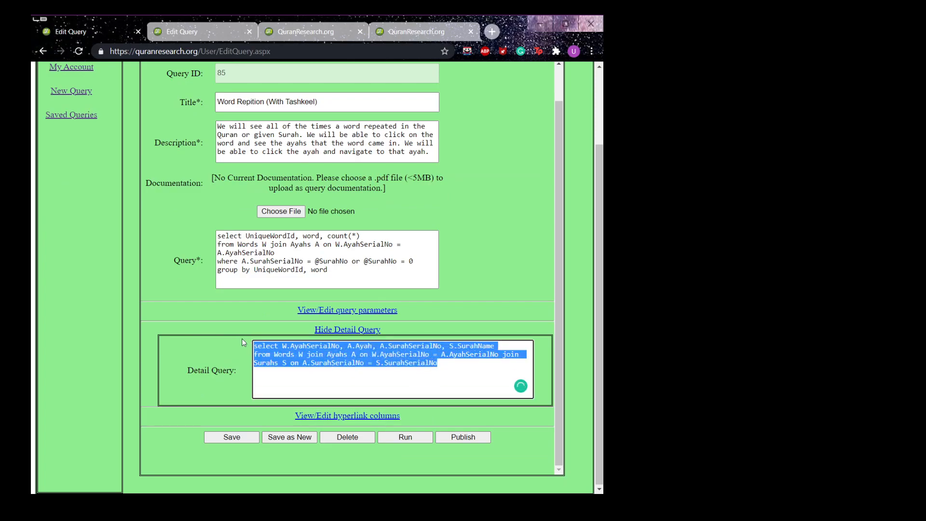
left_click(227, 32)
left_click(268, 379)
key("ctrl+v")
Step: Enter "f" as the new query's title and description, save it and run it
left_click(302, 180)
type("f")
left_click(290, 146)
type("f")
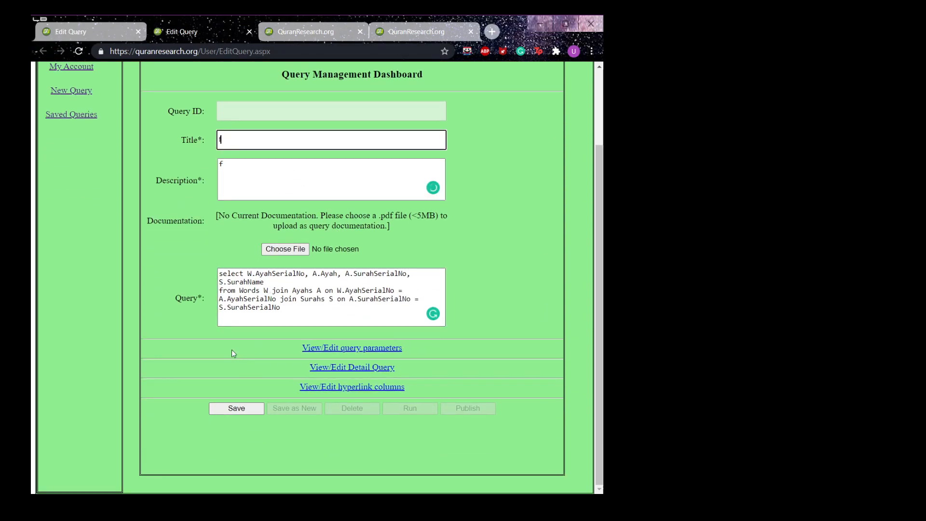
left_click(163, 346)
left_click(237, 409)
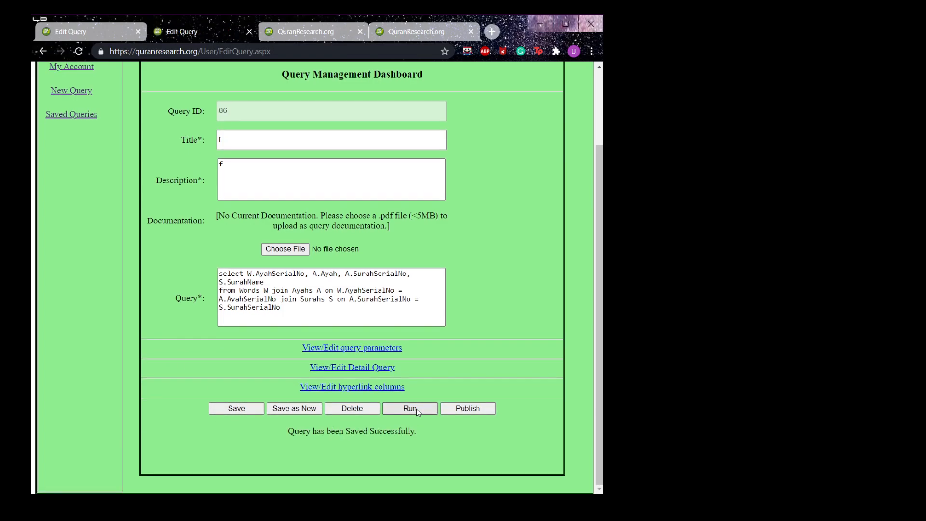
left_click(410, 409)
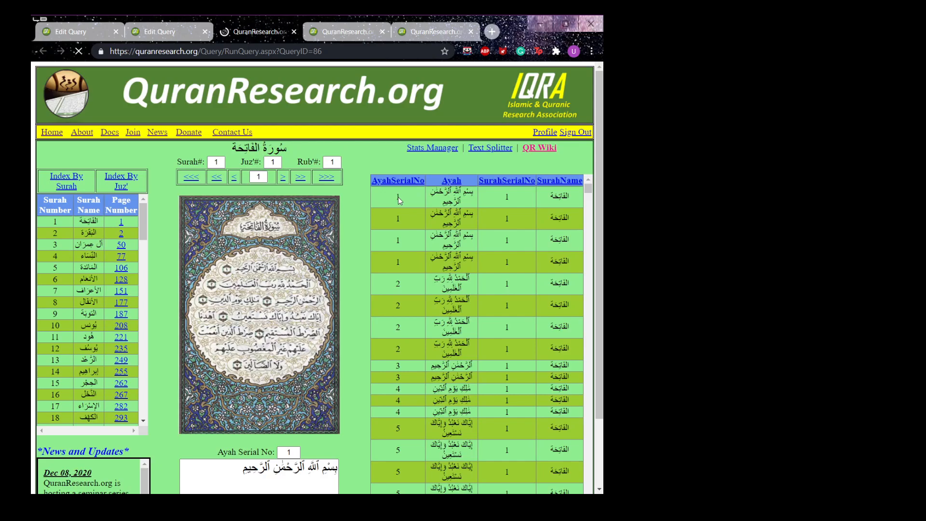
Step: Compare the result rows for ayah serial number 1, and close the Edit Query tab of the test query
left_click_drag(398, 197, 498, 264)
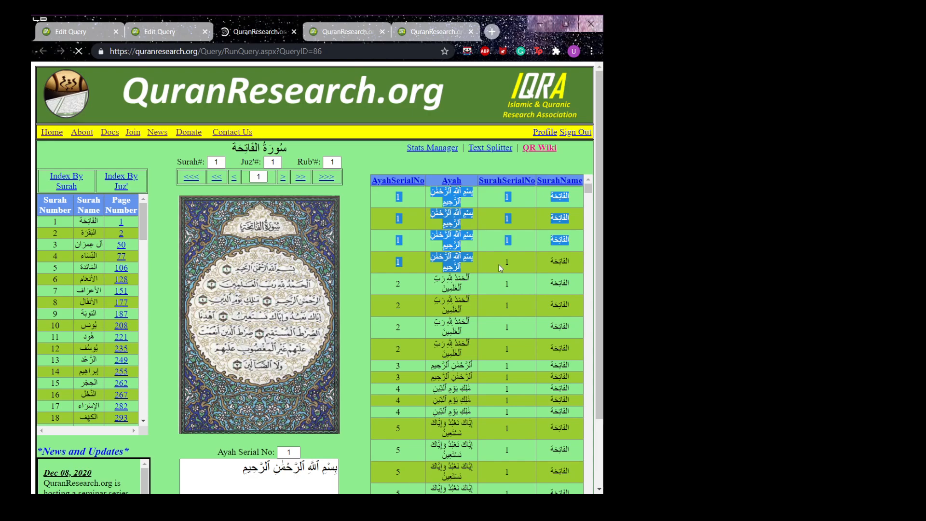
left_click(468, 267)
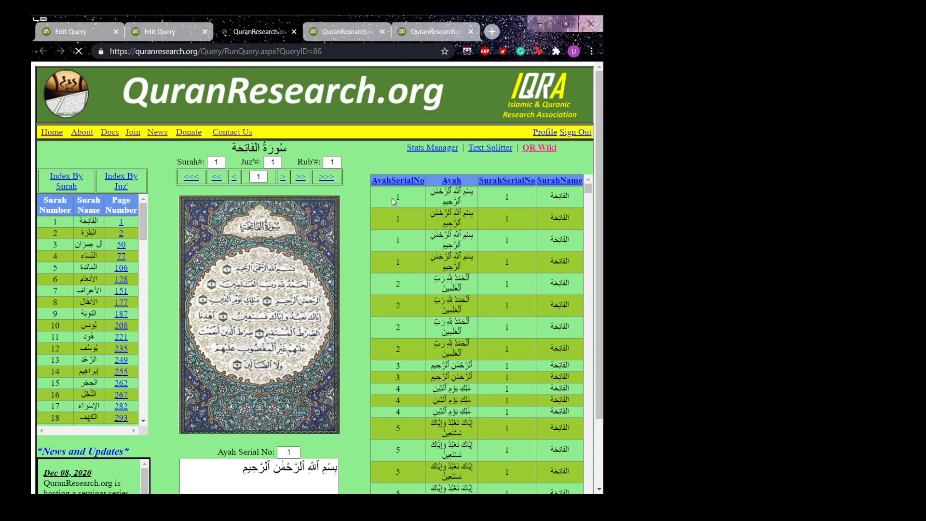
left_click_drag(392, 199, 403, 264)
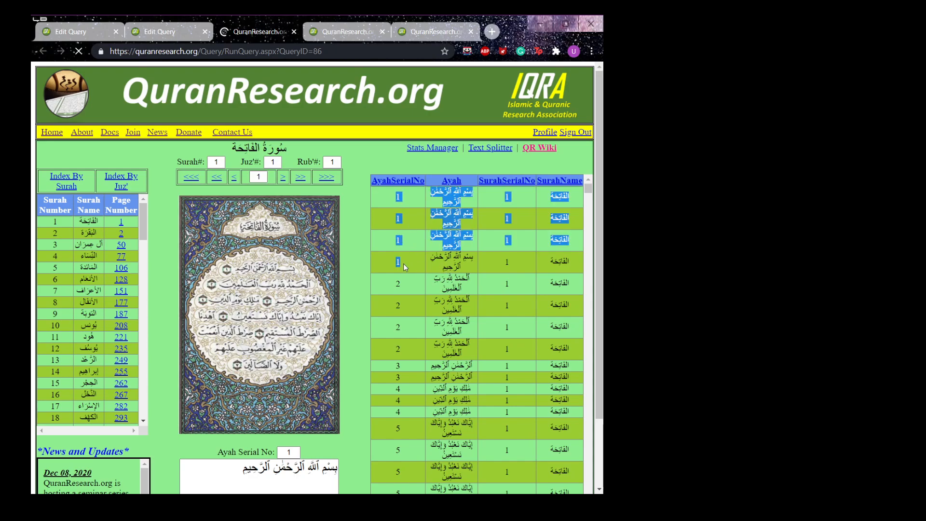
left_click(502, 240)
left_click_drag(501, 240, 571, 265)
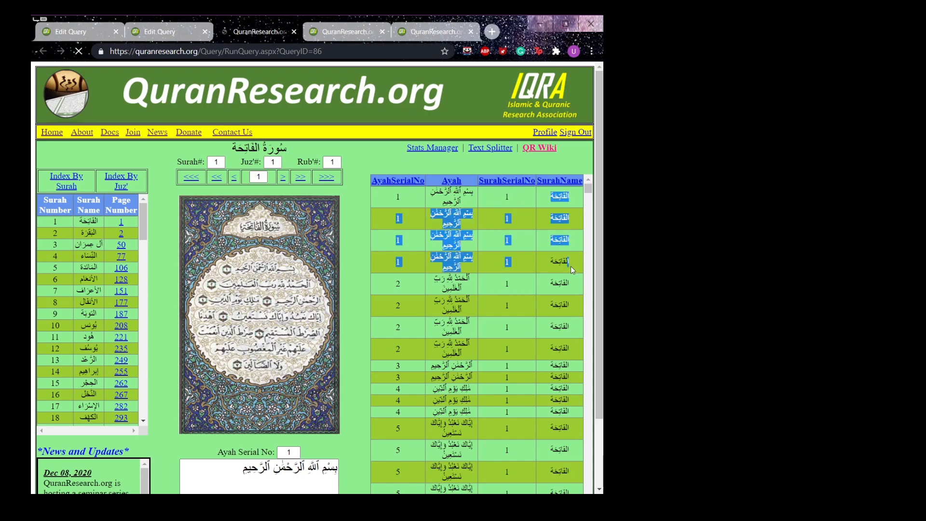
left_click(513, 223)
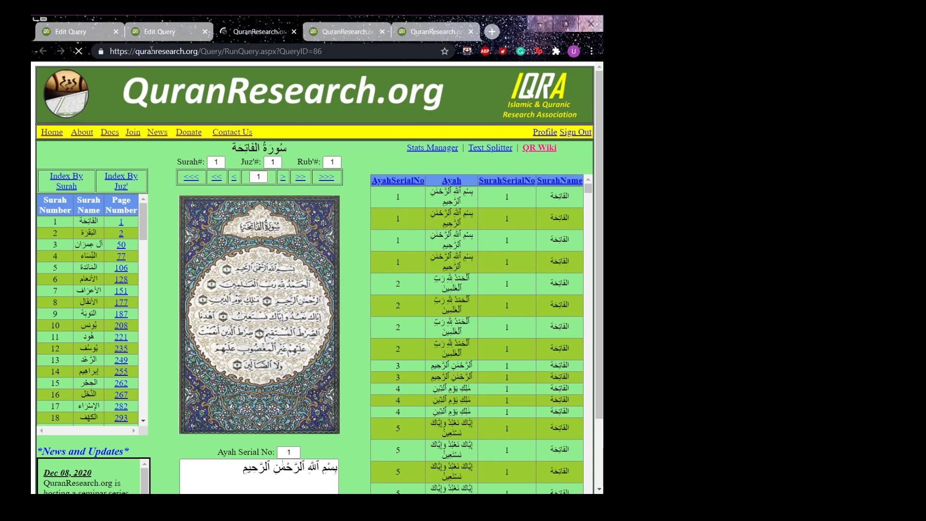
left_click(204, 31)
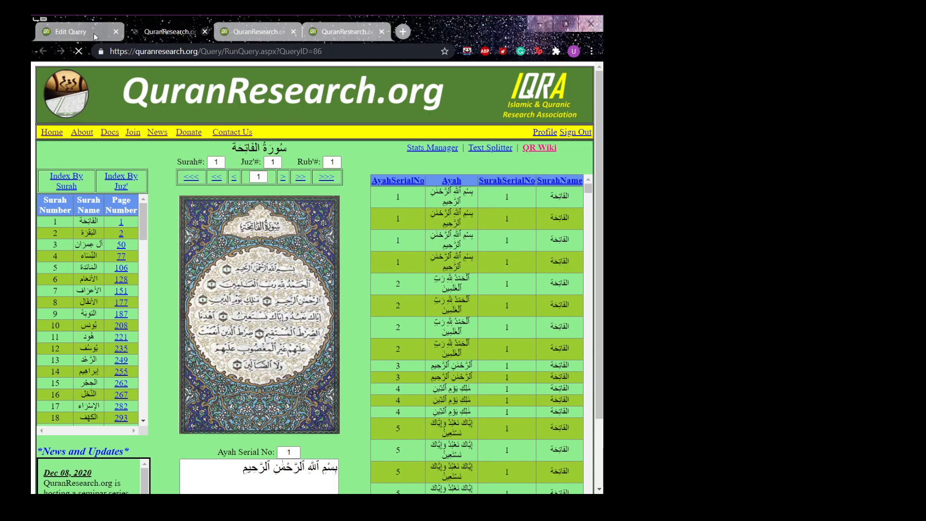
left_click(94, 32)
left_click(335, 381)
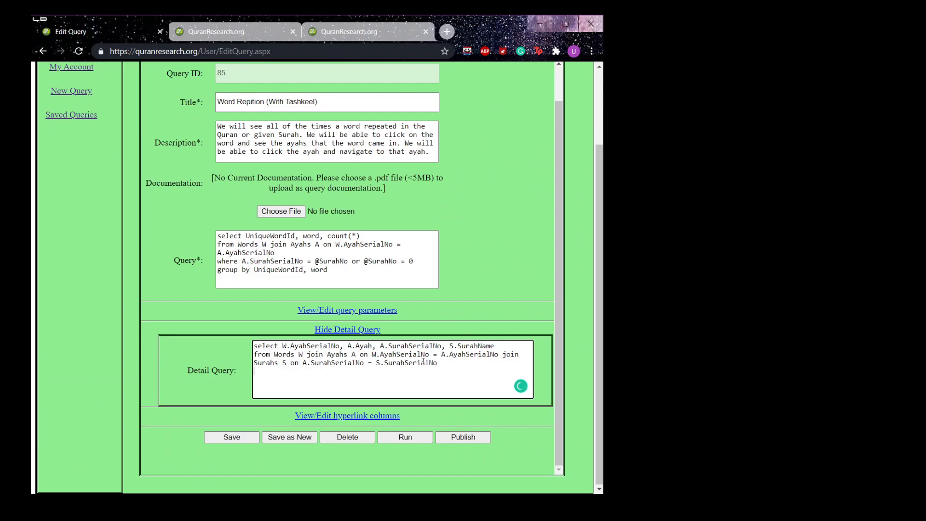
type("where")
type("W.UniqueWordId =")
type("@UniqueWordId")
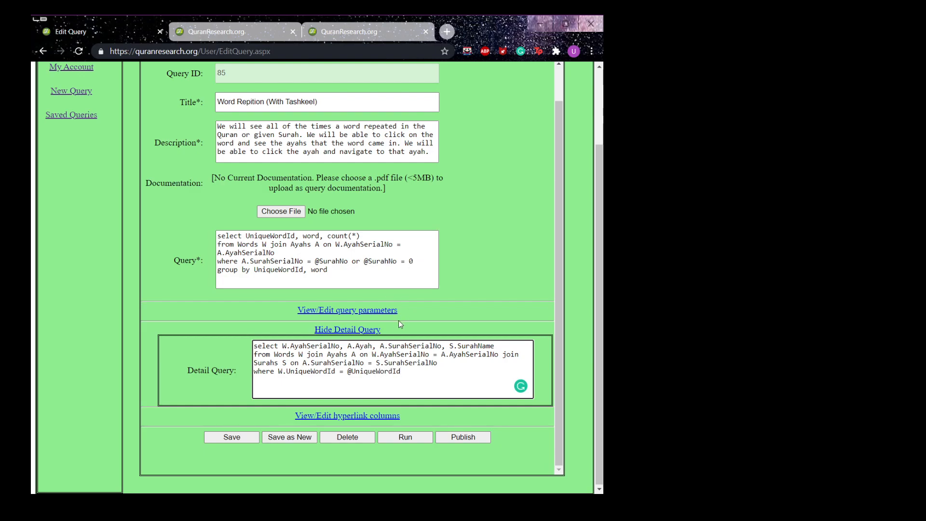
double_click(369, 371)
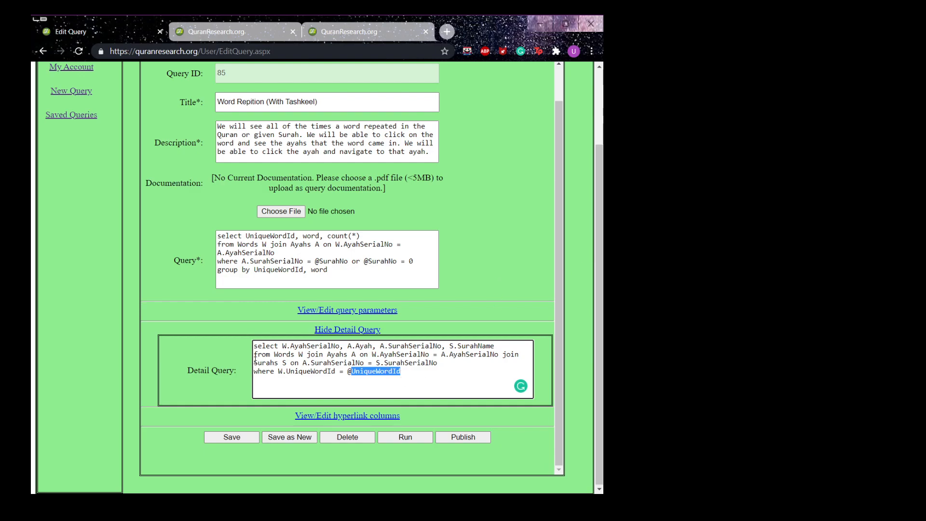
key("Right")
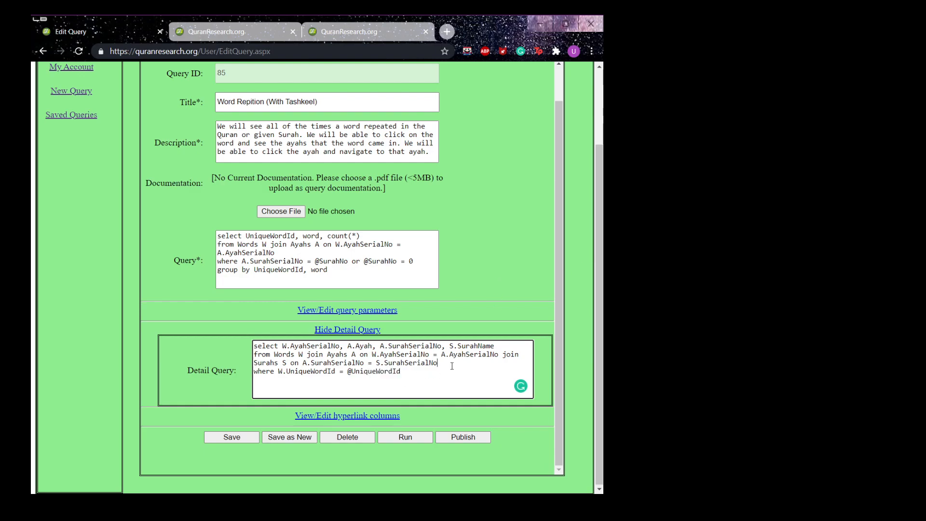
type("and (A.SurahSerialNo = @SurahNo or @Surah")
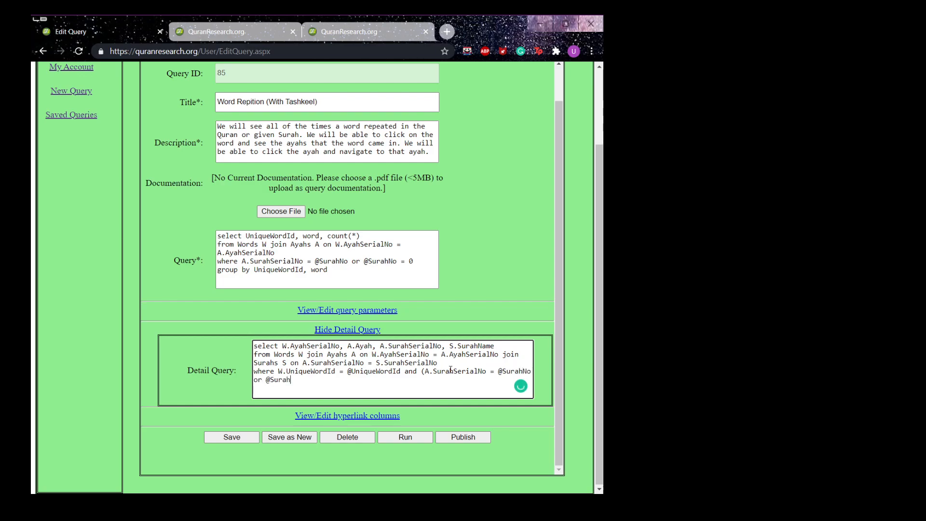
type("No = 0)")
left_click_drag(421, 371, 441, 381)
left_click(436, 379)
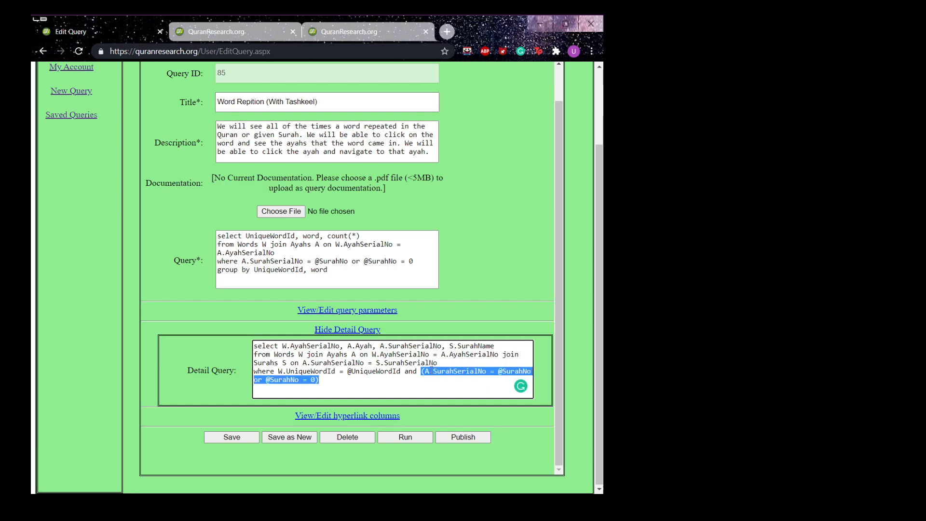
double_click(391, 373)
left_click(363, 393)
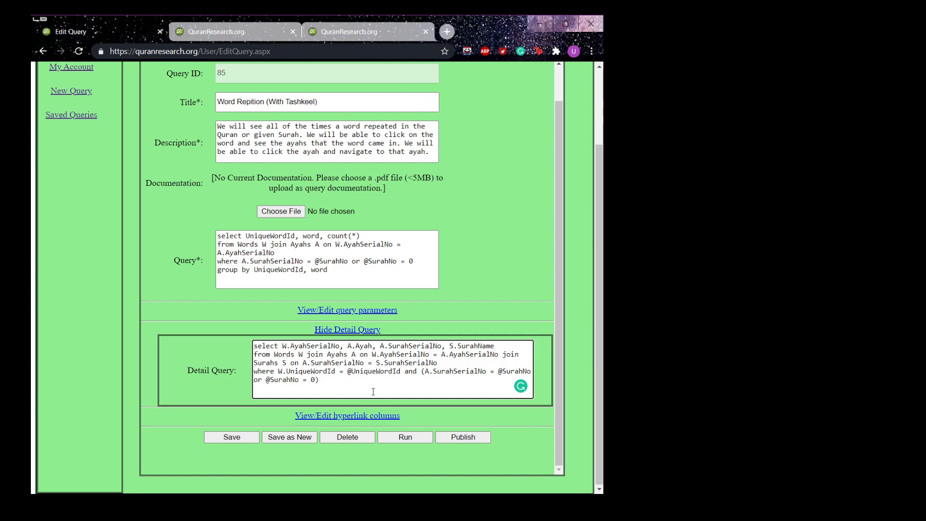
left_click(232, 437)
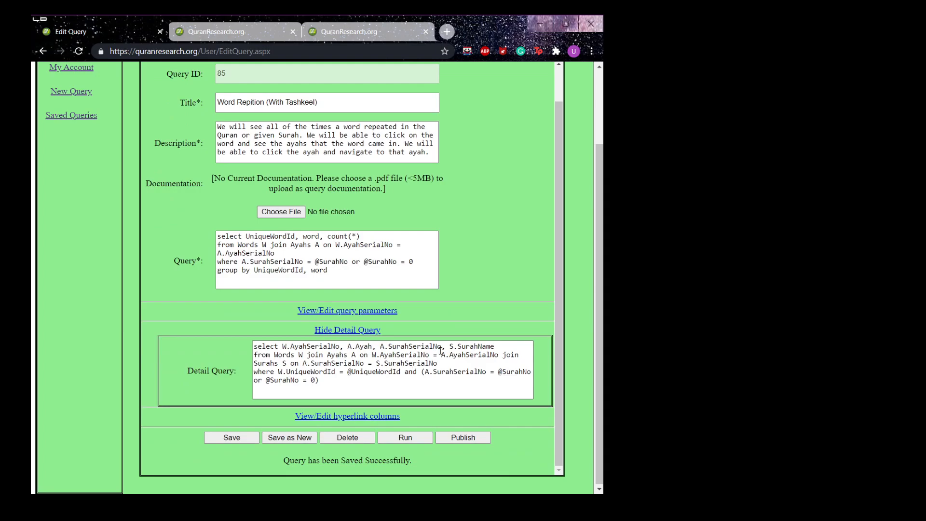
double_click(323, 373)
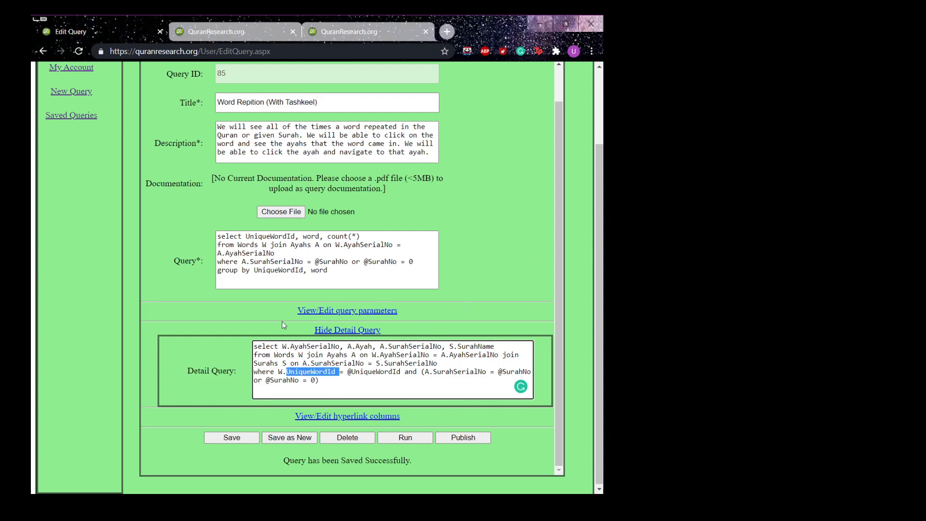
double_click(264, 236)
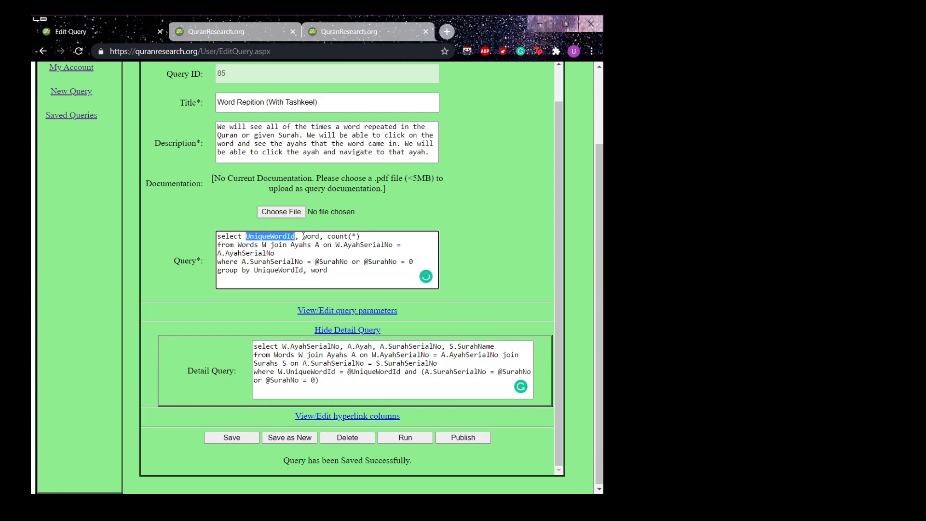
double_click(312, 372)
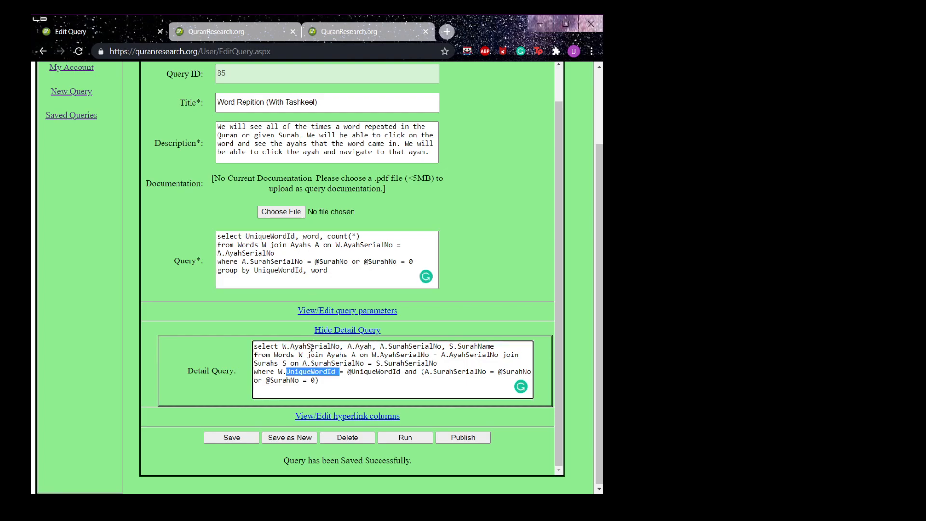
double_click(360, 347)
double_click(308, 371)
double_click(287, 354)
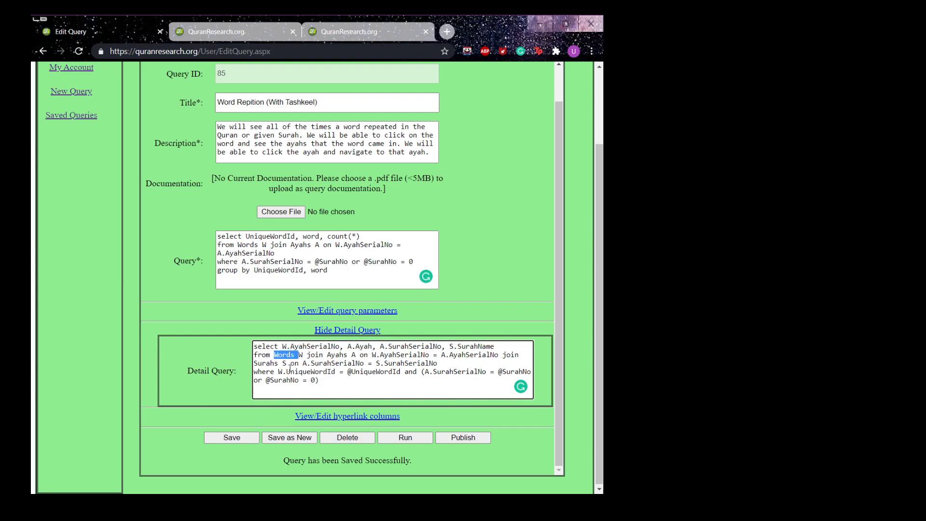
double_click(307, 372)
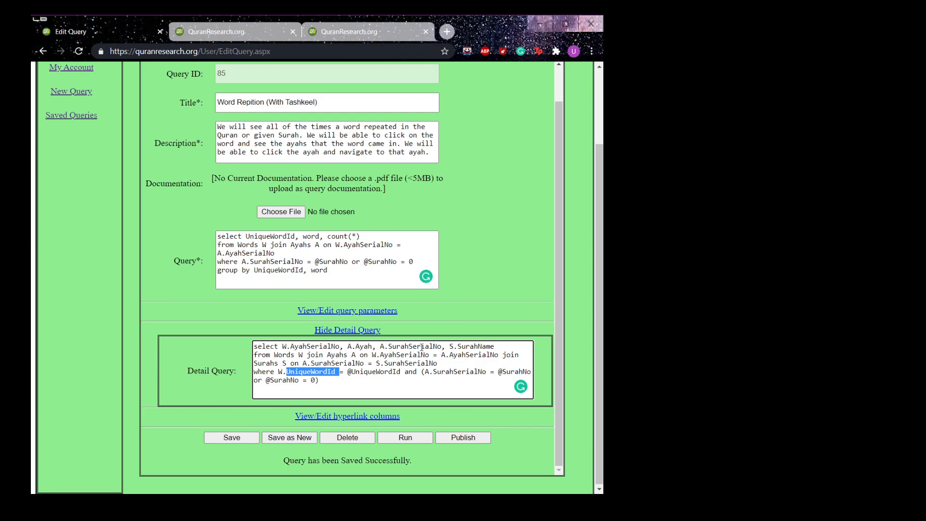
double_click(378, 372)
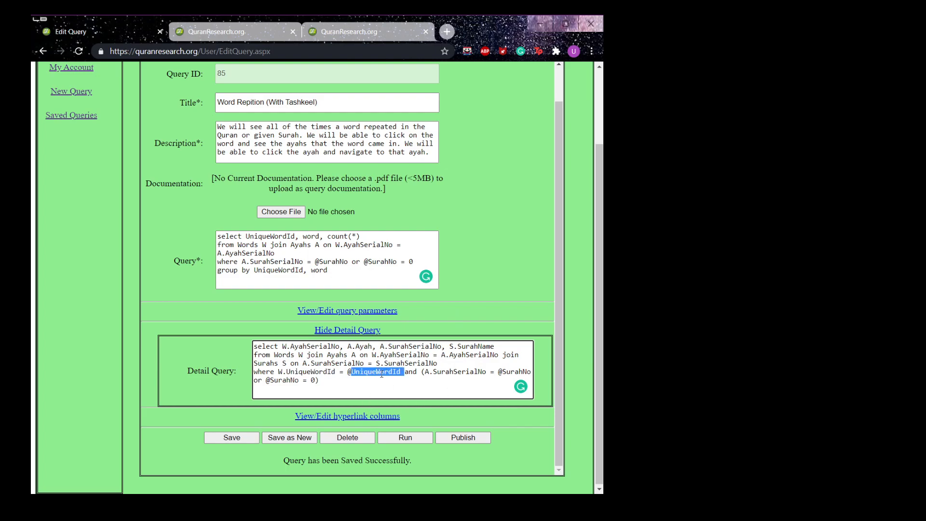
Step: Fill in the hyperlink column info with type Subquery, backing column UniqueWordId and targeted column word
left_click(377, 417)
left_click(303, 356)
left_click(286, 346)
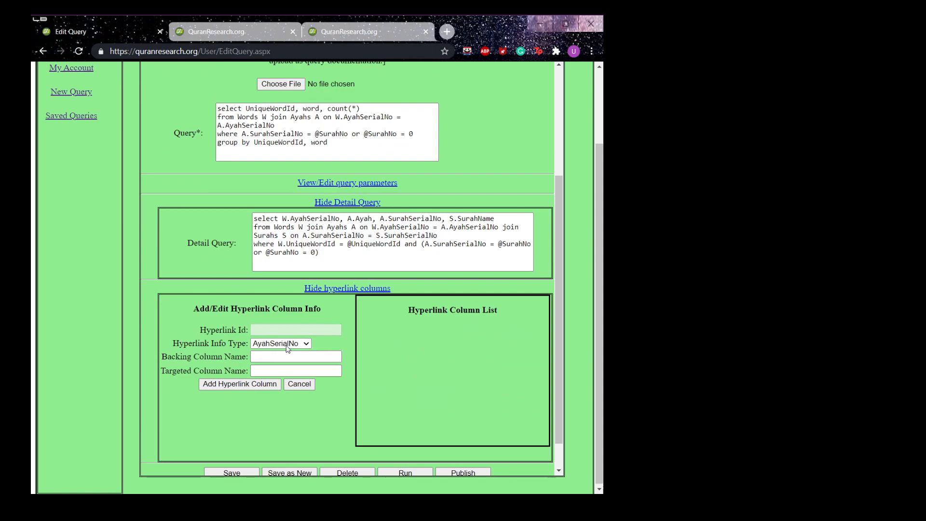
left_click(274, 386)
left_click(311, 355)
left_click(338, 418)
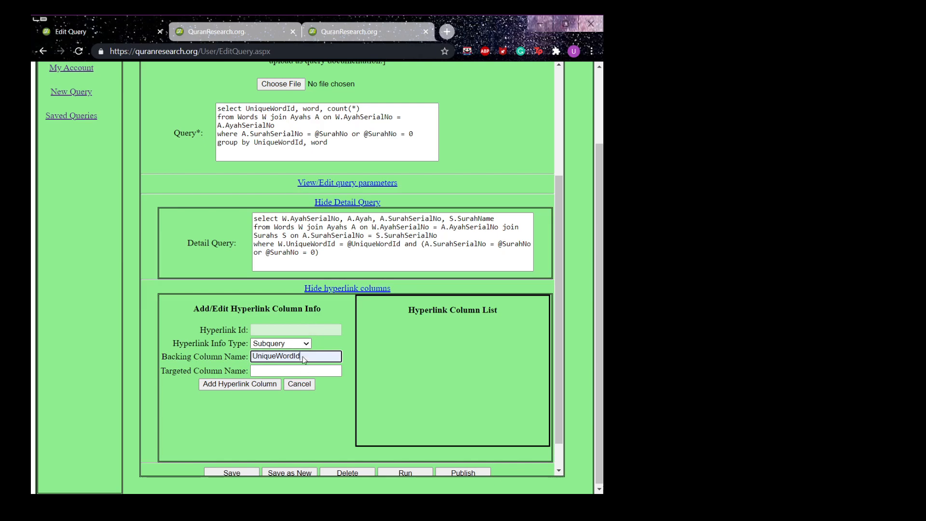
left_click(317, 370)
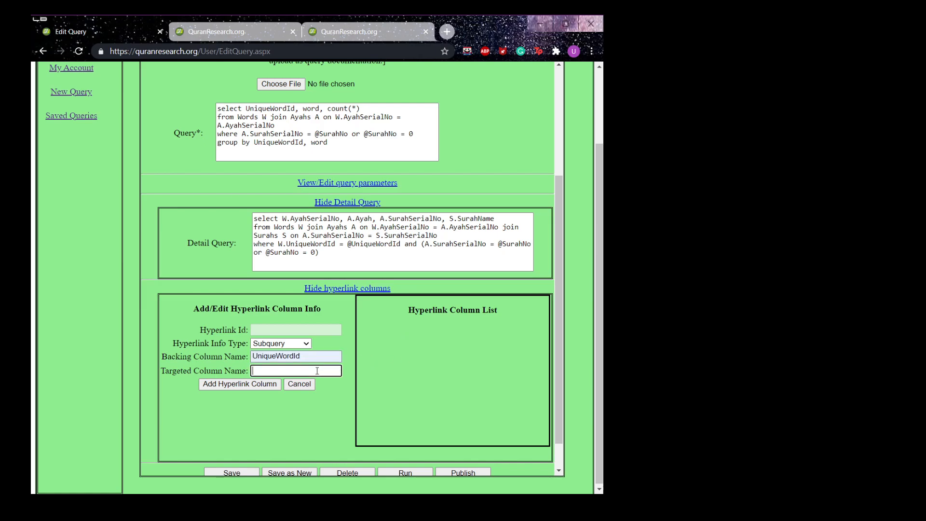
type("word")
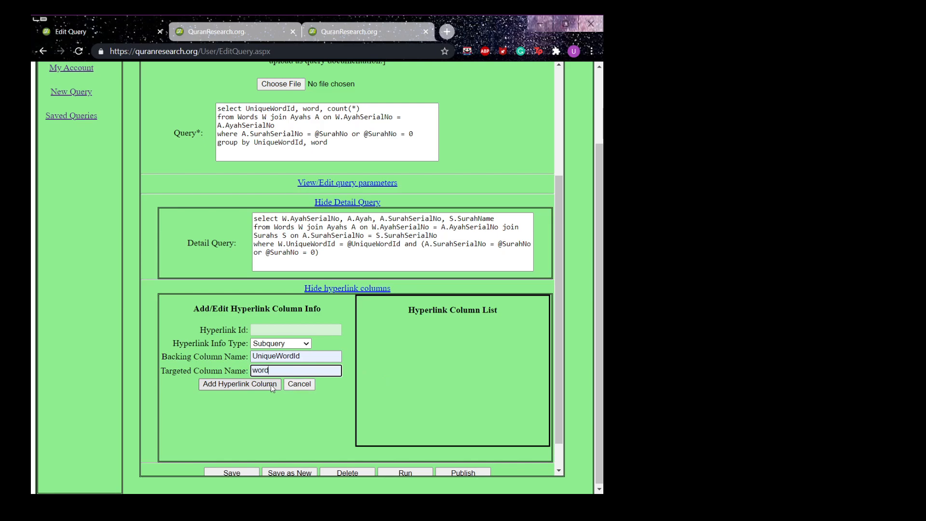
Step: Check the column names in the earlier query results and add the hyperlink column to the query
left_click(233, 29)
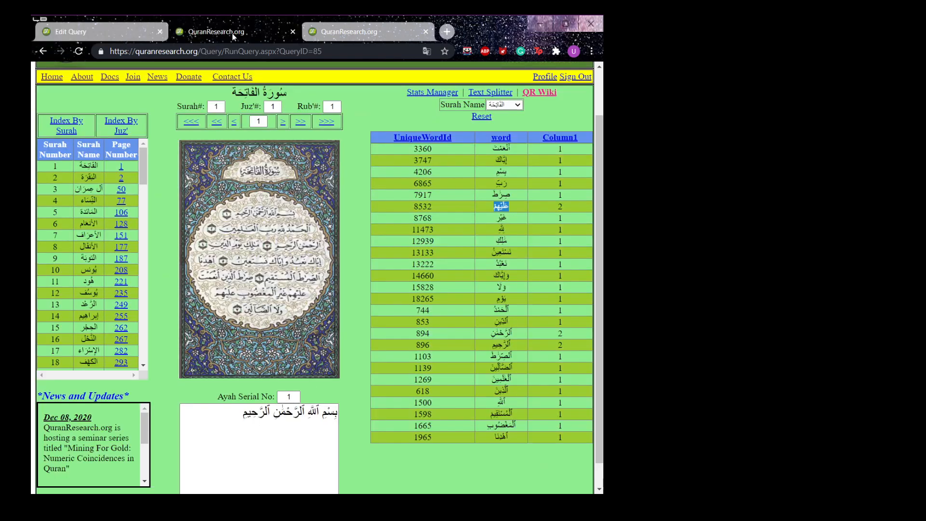
left_click(130, 30)
scroll(333, 387, "down", 1)
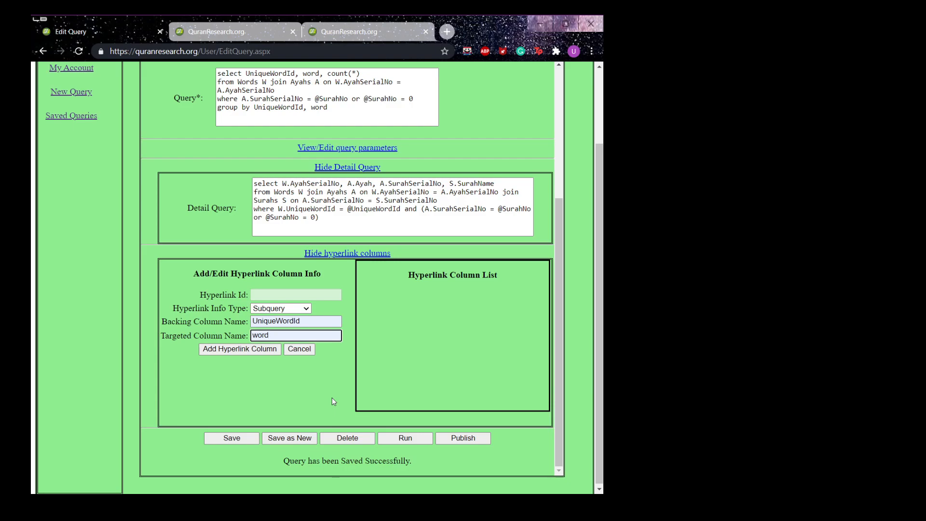
key("Return")
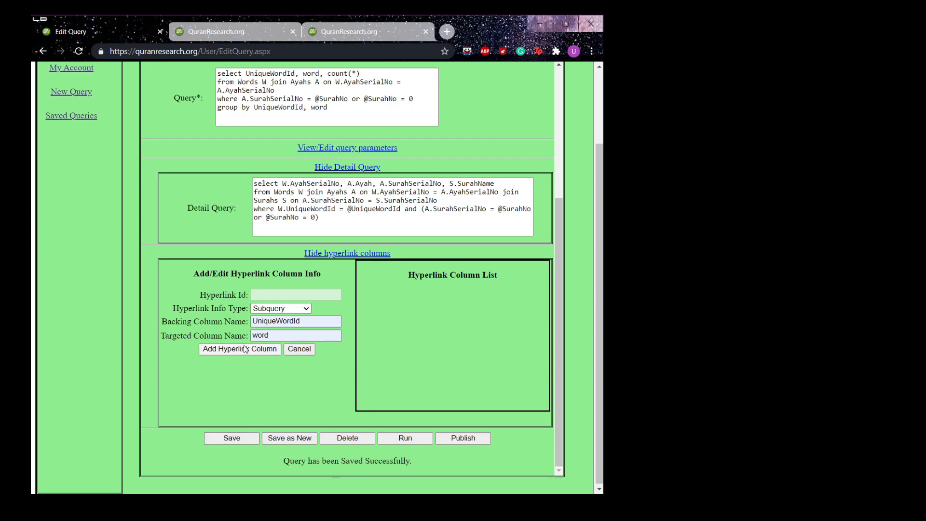
Step: Save the query with its hyperlink column and run it
scroll(248, 411, "down", 4)
left_click(227, 440)
scroll(349, 435, "down", 4)
left_click(401, 436)
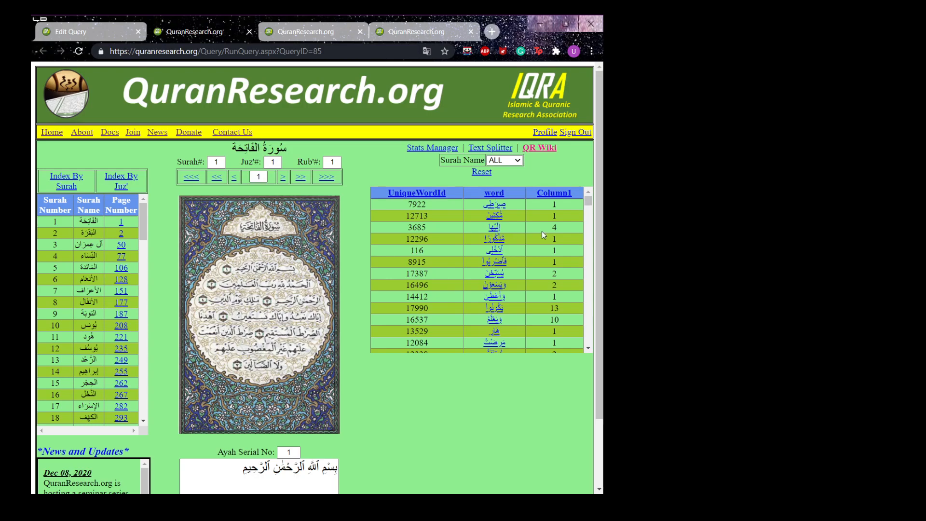
Step: Open the detail results for the word with UniqueWordId 3685 and look through its ayahs
left_click(498, 233)
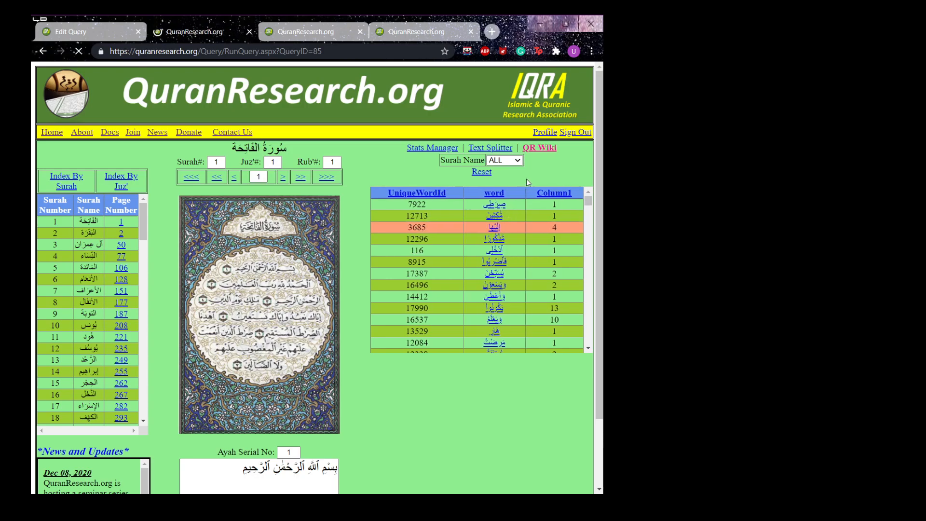
scroll(528, 183, "down", 1)
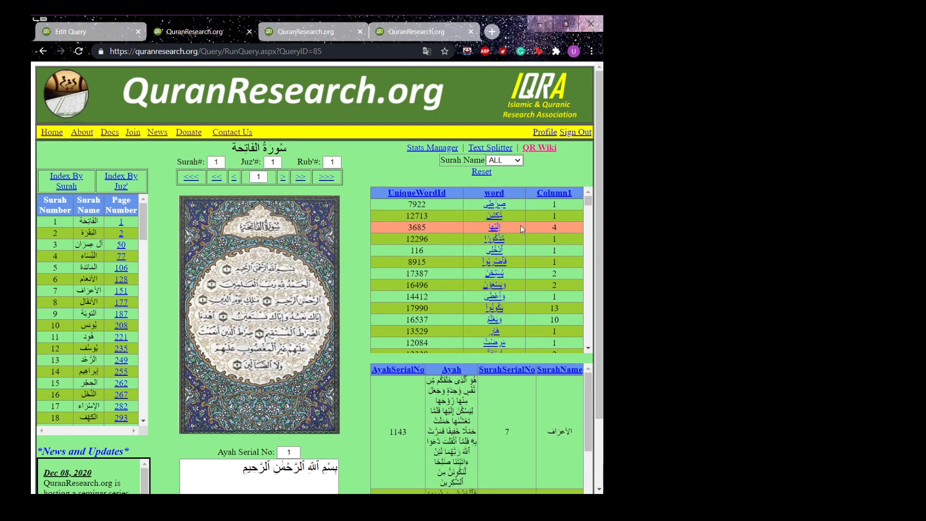
scroll(514, 410, "down", 3)
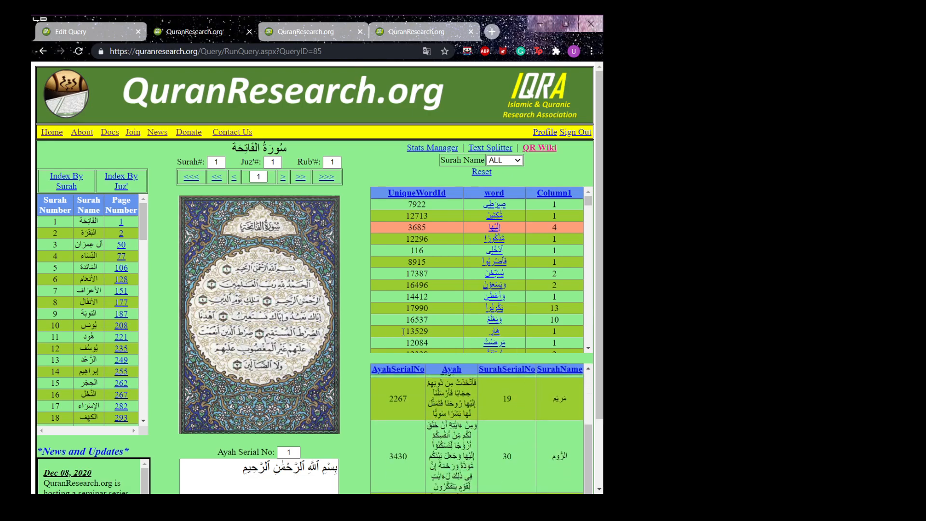
scroll(415, 334, "down", 2)
scroll(366, 327, "down", 2)
scroll(514, 363, "up", 4)
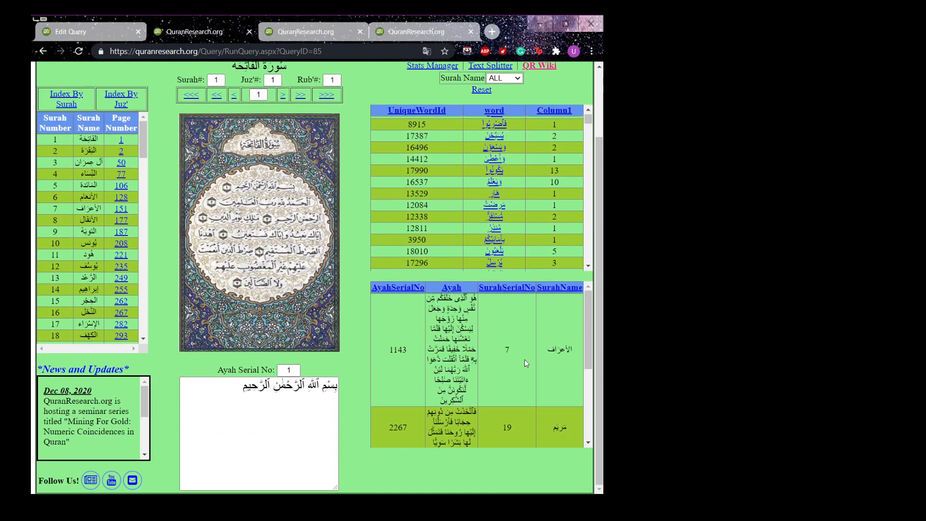
Step: Examine the ayah serial numbers and surah names of each ayah in the detail results
scroll(355, 326, "down", 1)
double_click(398, 350)
scroll(540, 367, "down", 1)
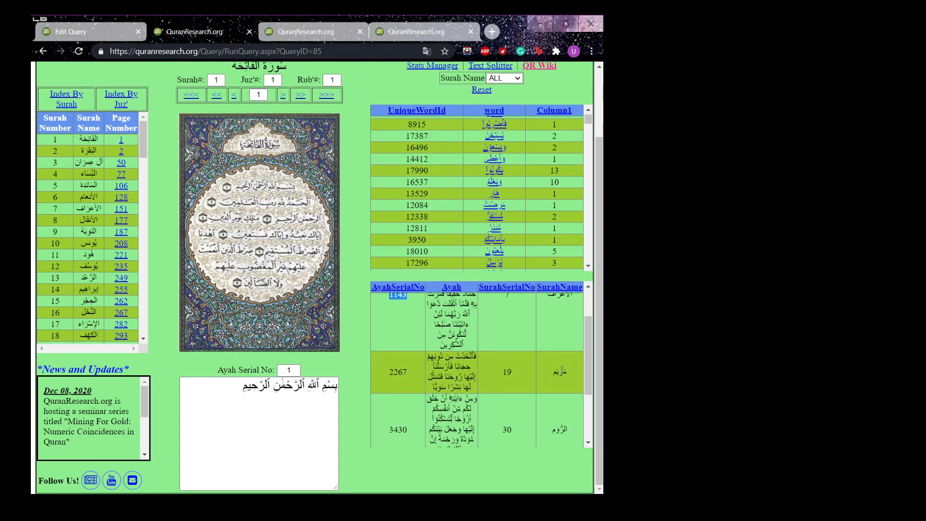
double_click(561, 372)
scroll(540, 422, "down", 1)
double_click(558, 378)
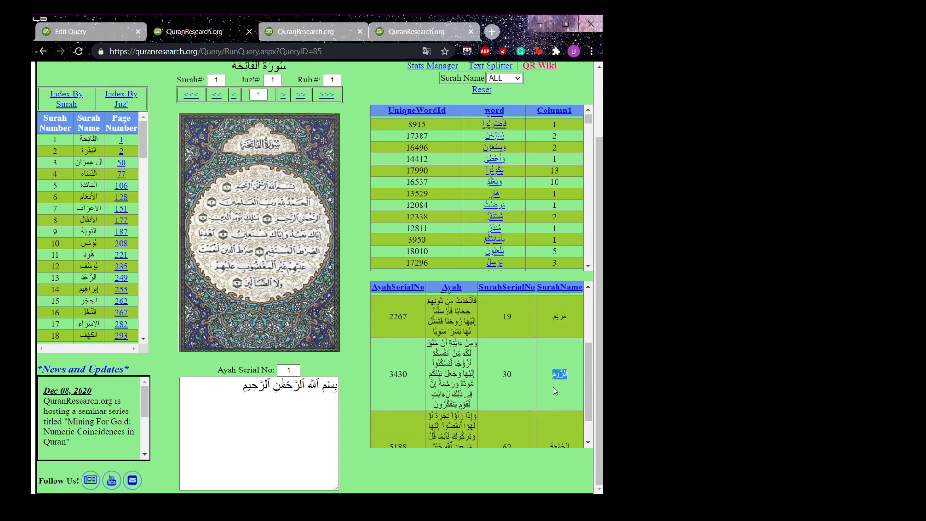
scroll(553, 388, "down", 1)
double_click(559, 410)
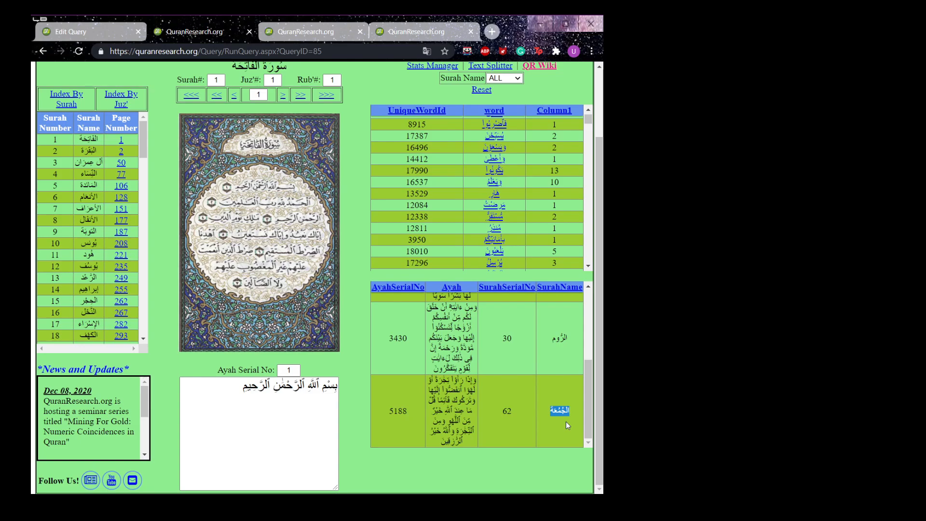
scroll(531, 186, "up", 1)
scroll(531, 186, "down", 1)
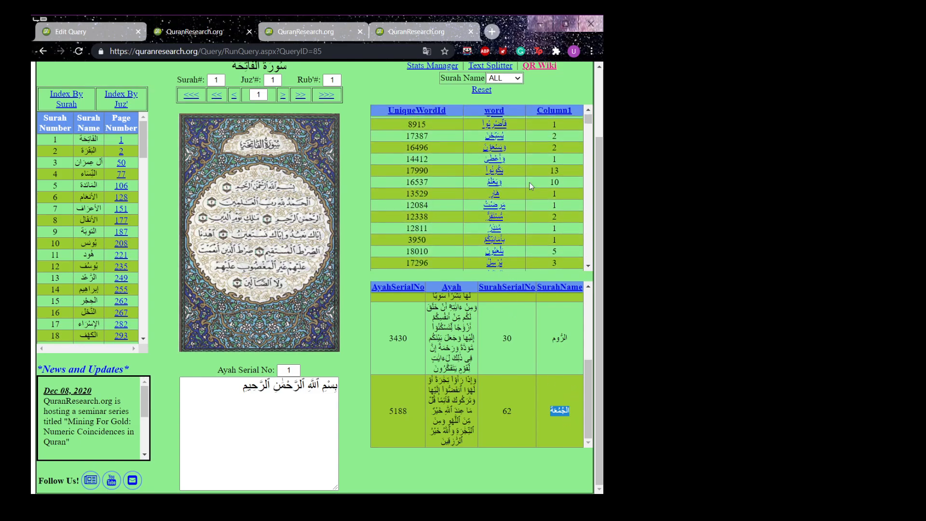
Step: Open the detail results for the word with UniqueWordId 16537, reviewing the detail query's where clause and the hyperlink column list in the editor
left_click(496, 182)
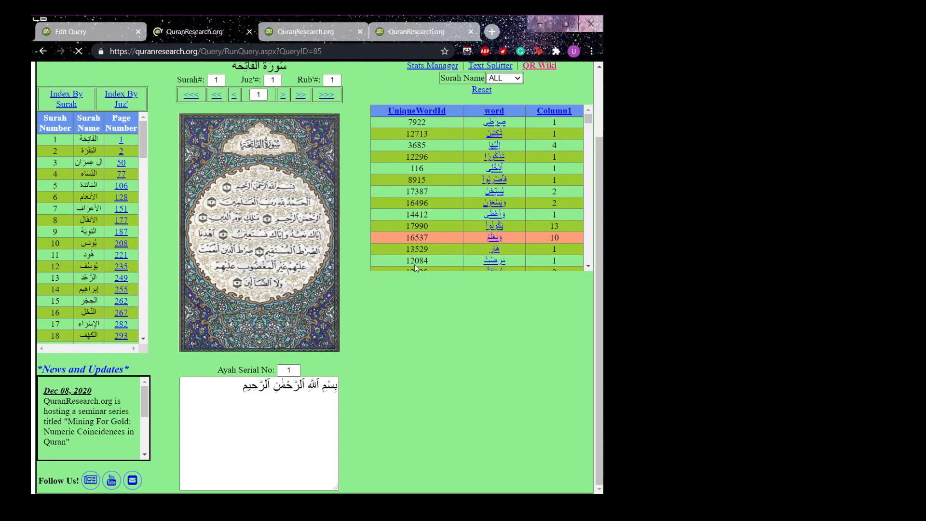
left_click(82, 36)
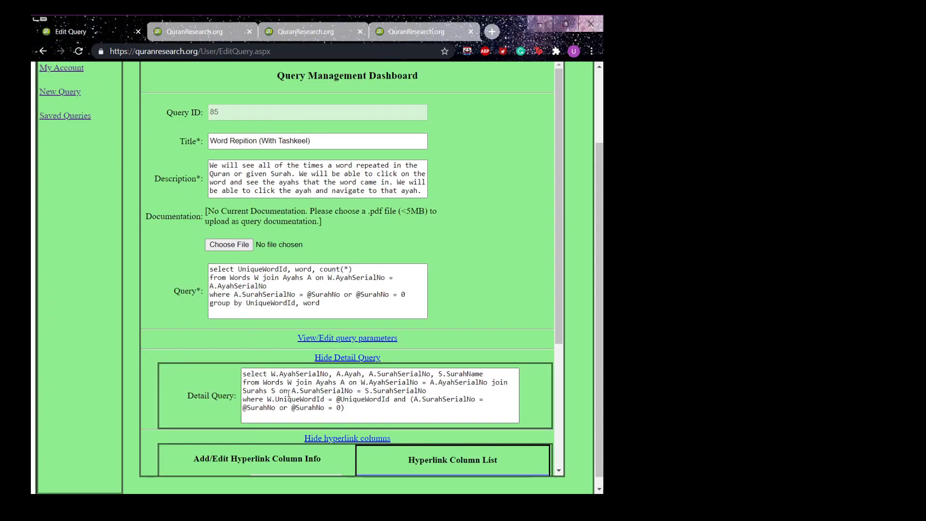
triple_click(267, 401)
scroll(411, 361, "down", 3)
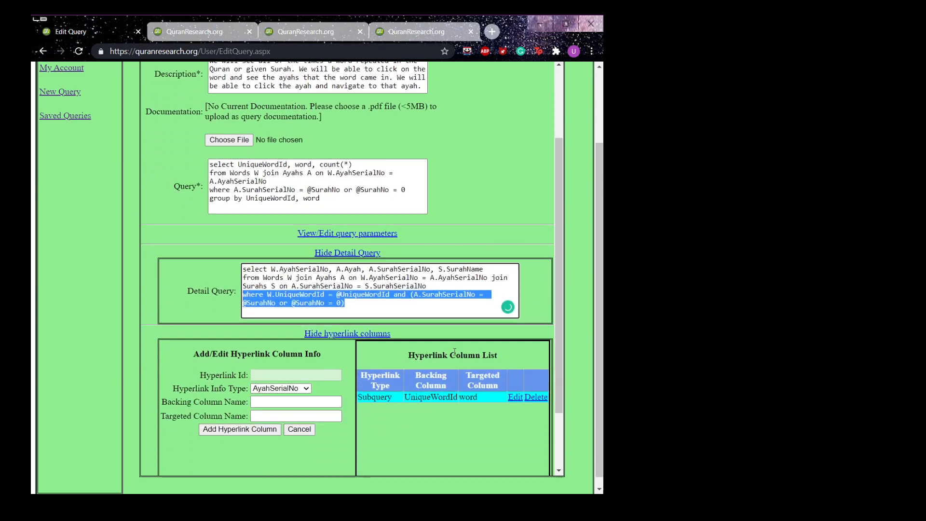
scroll(411, 361, "up", 3)
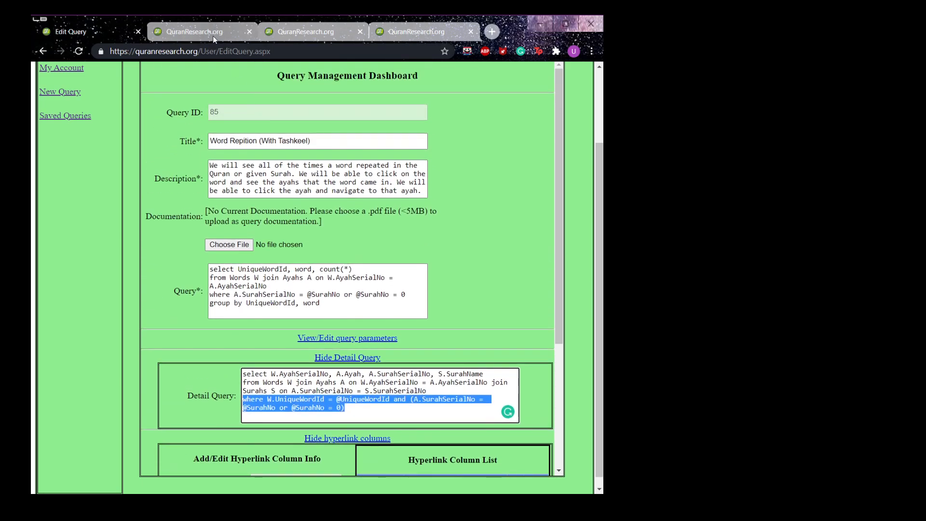
left_click(210, 34)
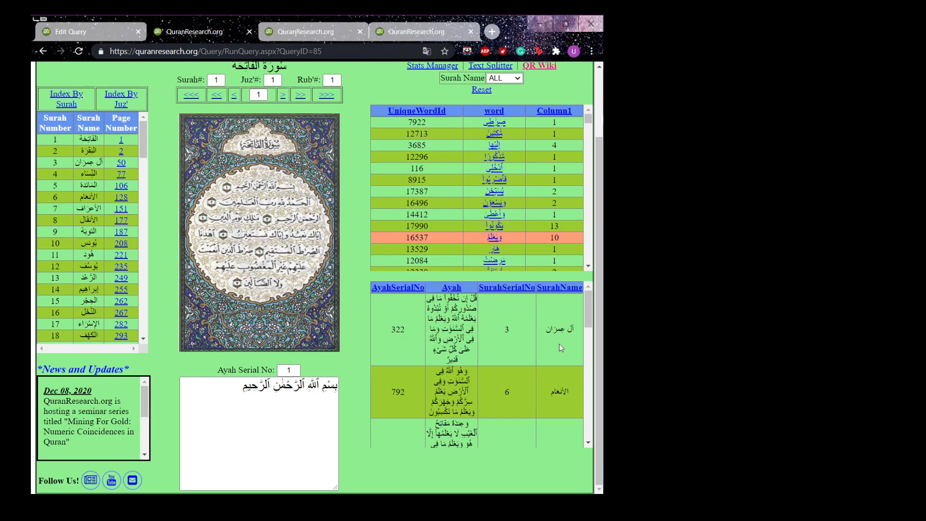
Step: Examine the ayahs, serial numbers and surah names in the detail results for the word with UniqueWordId 16537
scroll(560, 343, "down", 1)
scroll(557, 364, "down", 2)
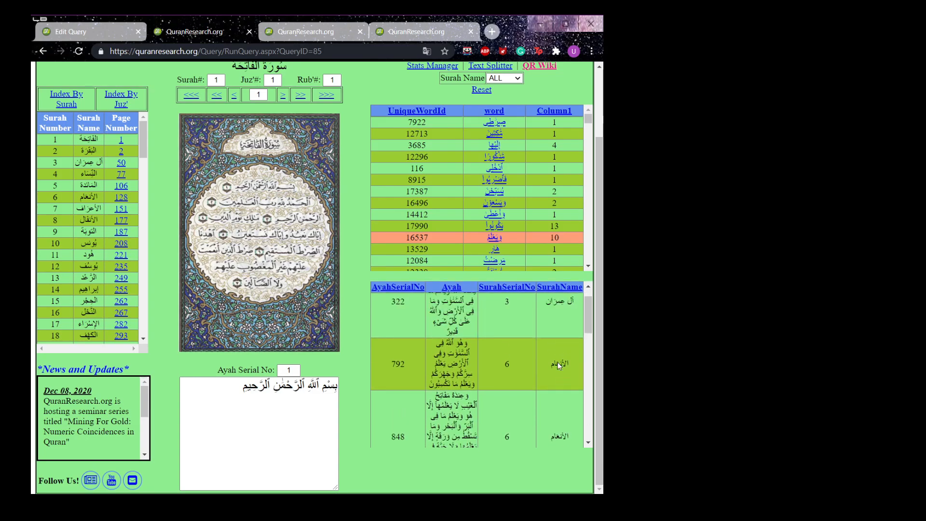
scroll(564, 383, "down", 1)
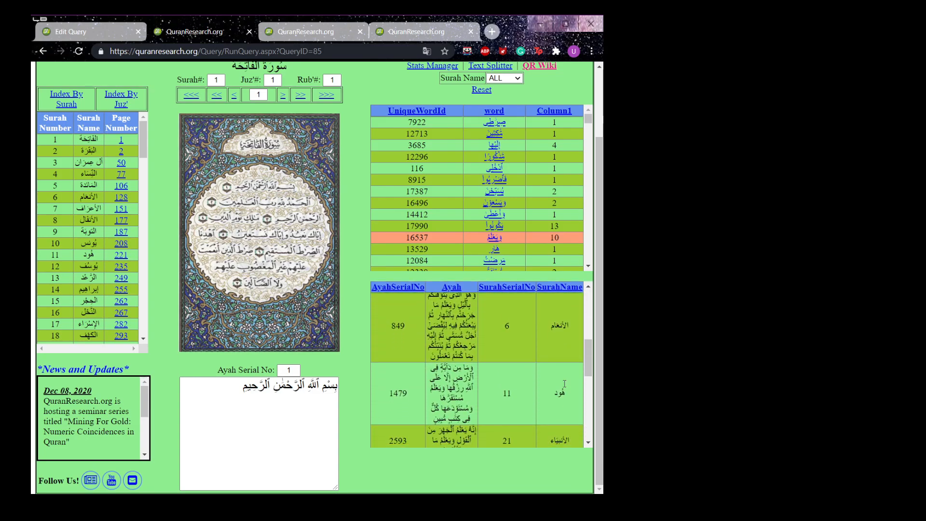
scroll(557, 349, "down", 1)
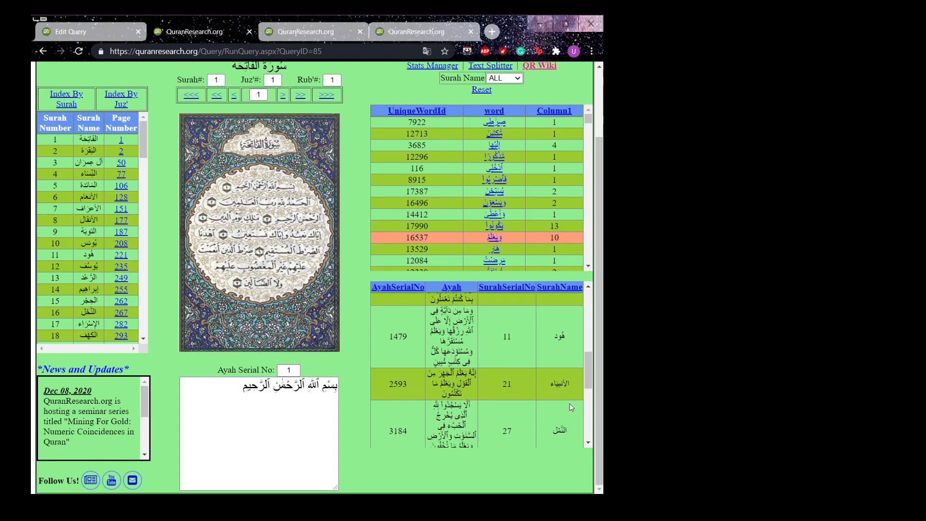
scroll(567, 404, "down", 1)
scroll(571, 407, "down", 1)
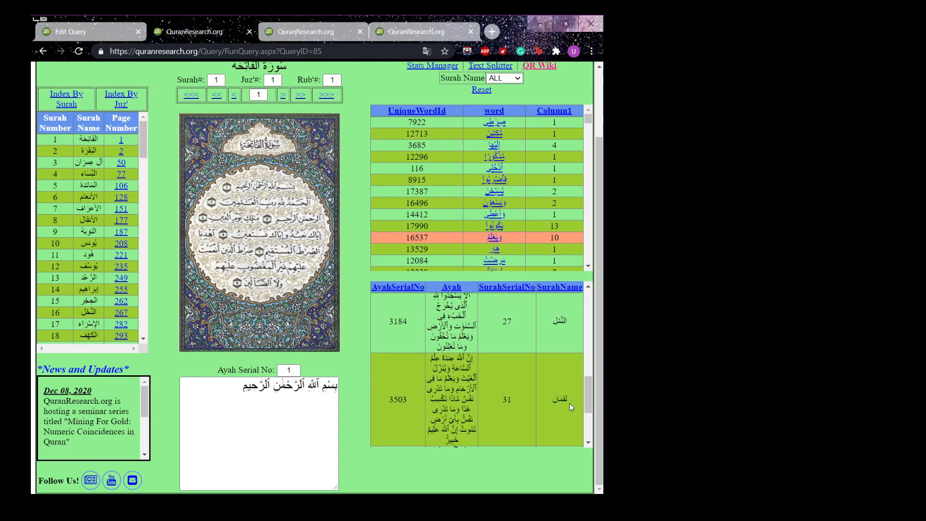
scroll(566, 407, "down", 2)
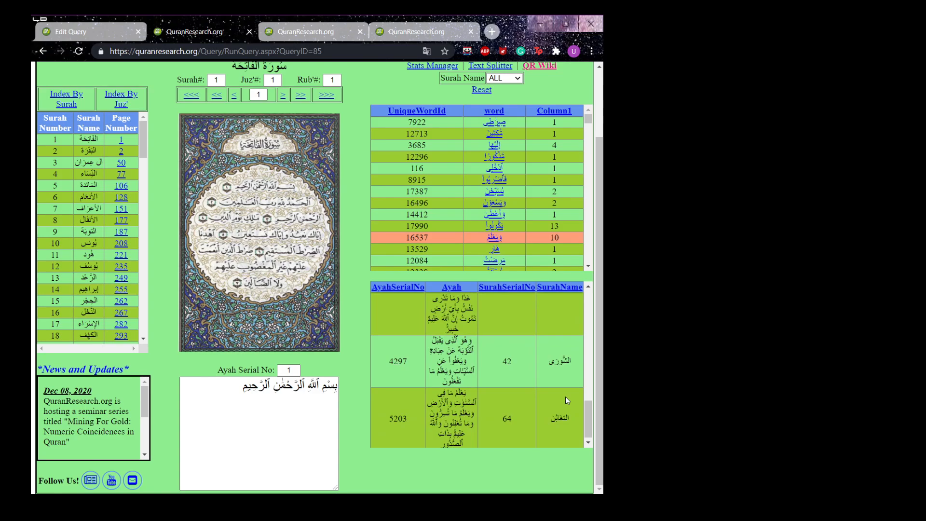
scroll(567, 397, "down", 1)
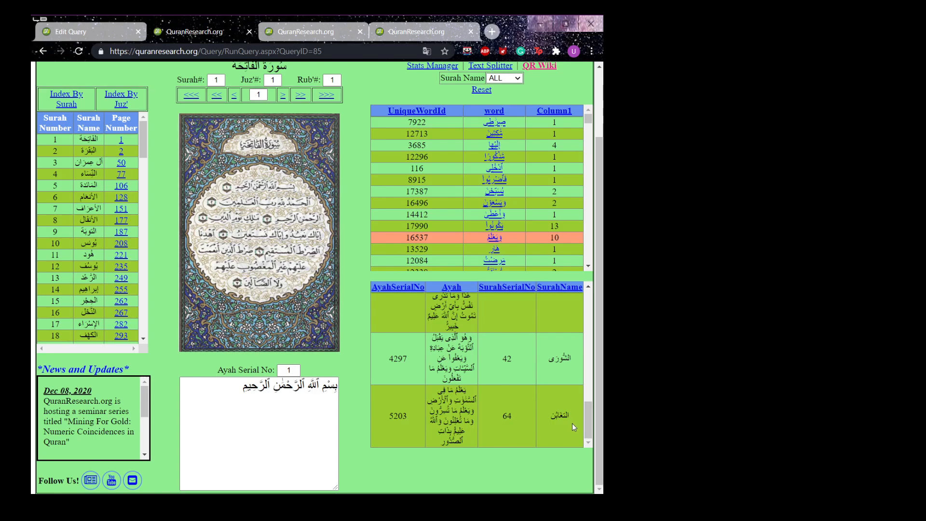
scroll(571, 411, "up", 5)
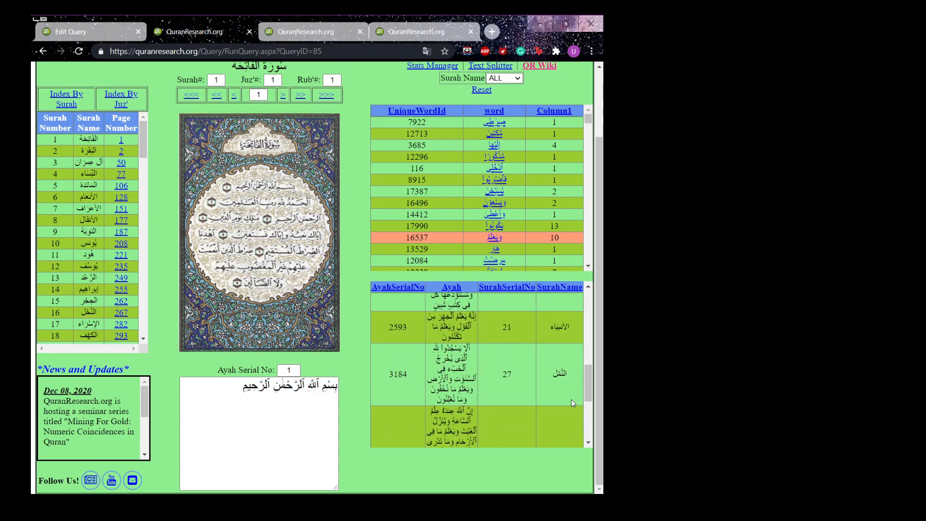
scroll(573, 384, "up", 2)
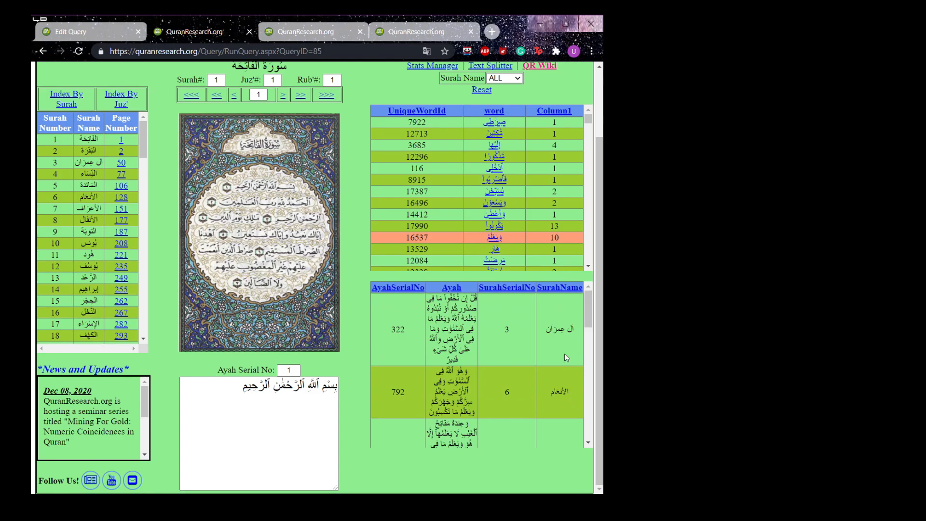
Step: Add an AyahSerialNo hyperlink column to the query with backing column AyahSerialNo and targeted column Ayah
left_click(84, 36)
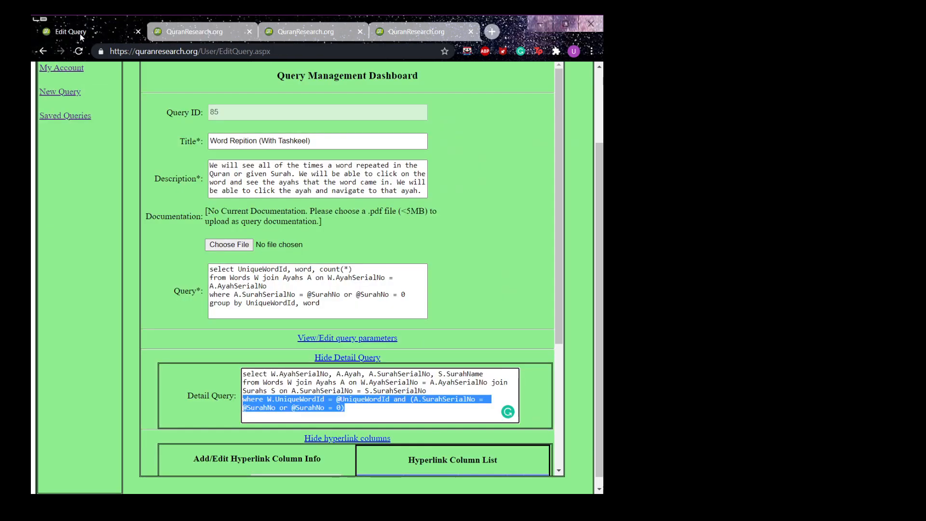
scroll(516, 240, "down", 1)
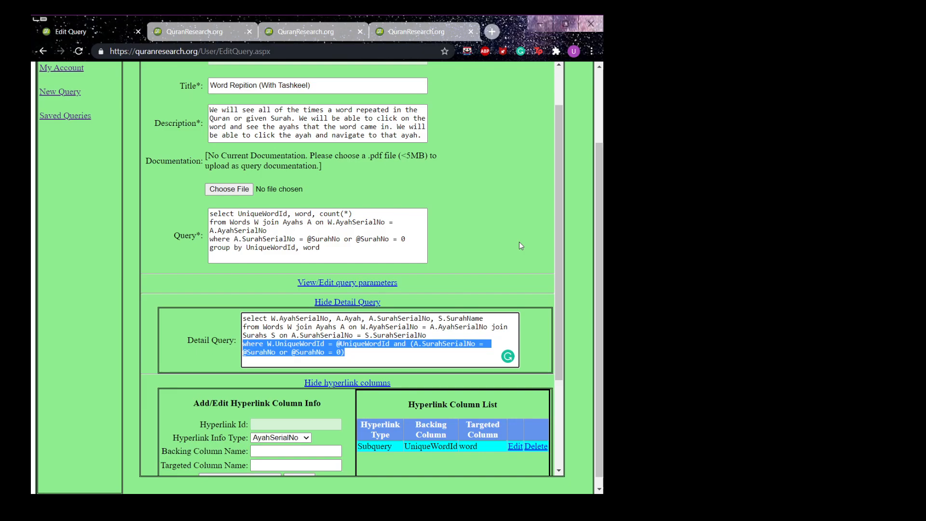
left_click(338, 303)
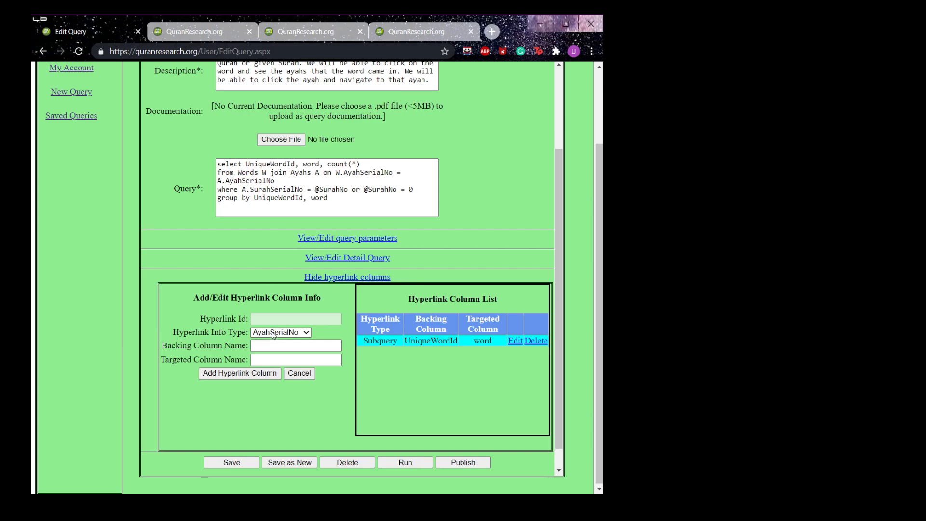
left_click(306, 344)
left_click(278, 416)
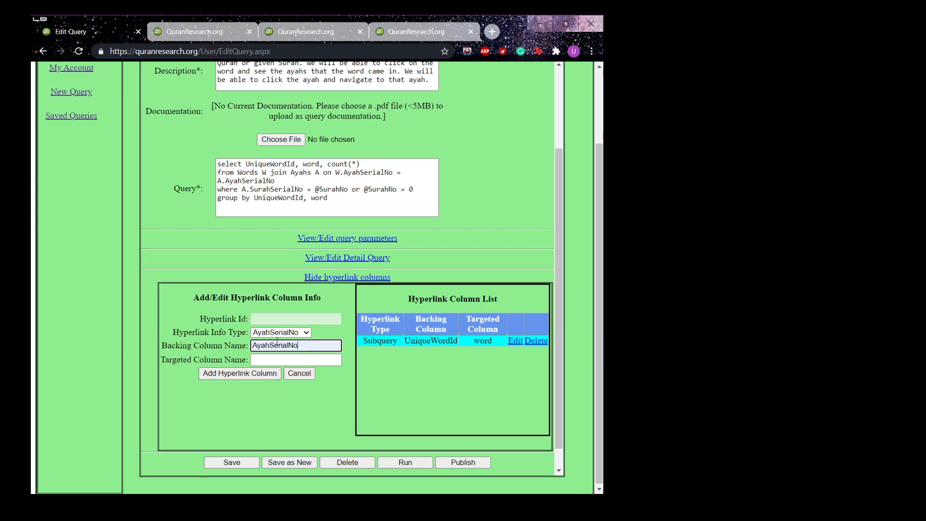
left_click(280, 357)
left_click(252, 421)
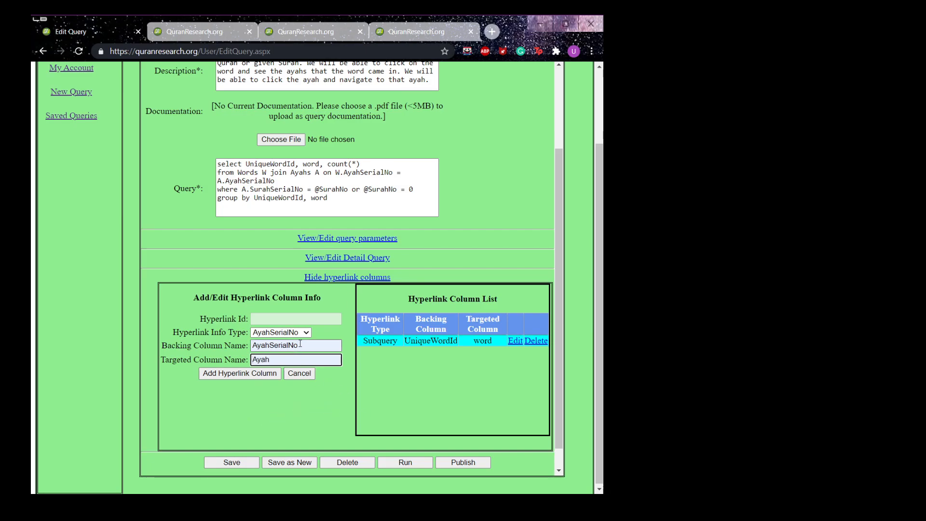
left_click_drag(314, 346, 240, 346)
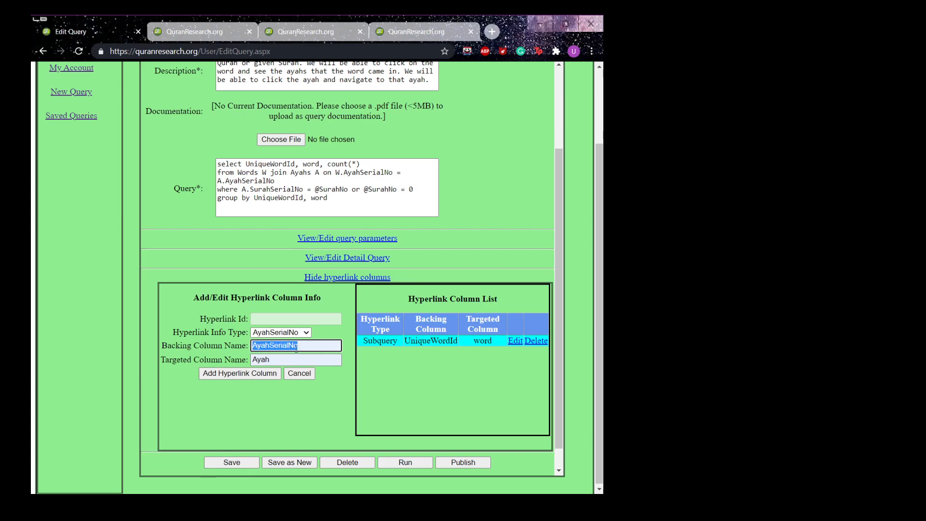
key("Tab")
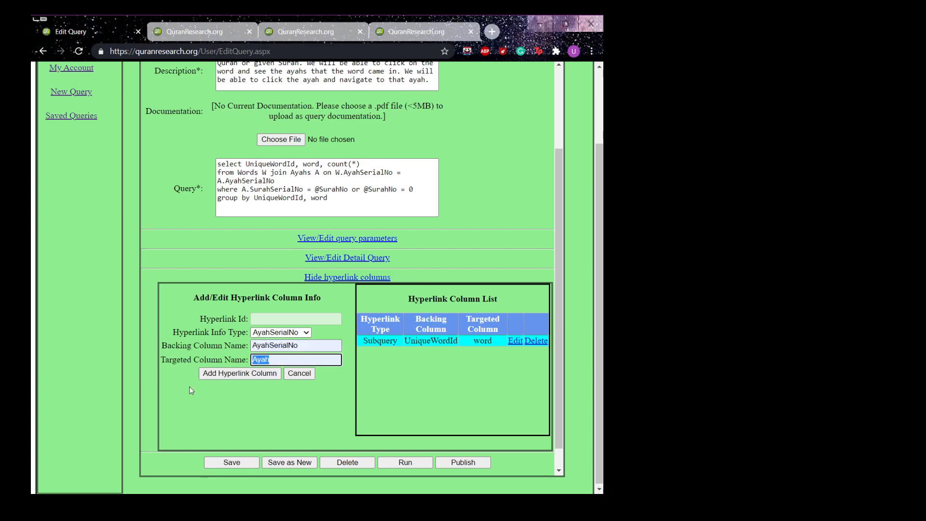
left_click(179, 395)
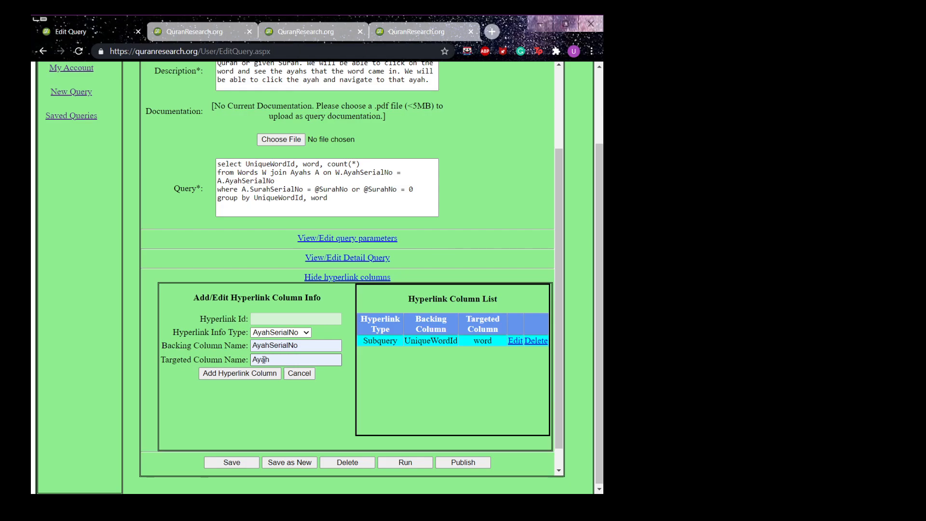
left_click(240, 374)
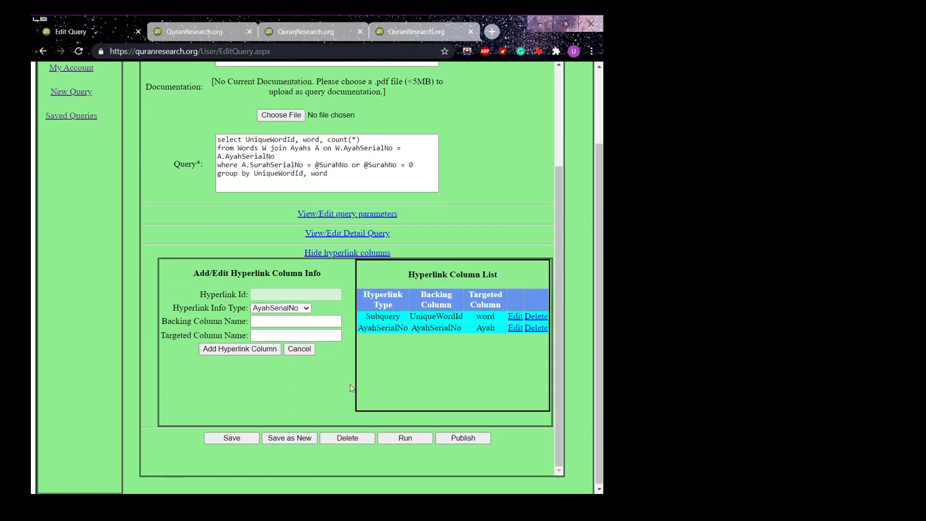
Step: Save and run the query, and open the detail results for the word with UniqueWordId 17990
left_click(250, 437)
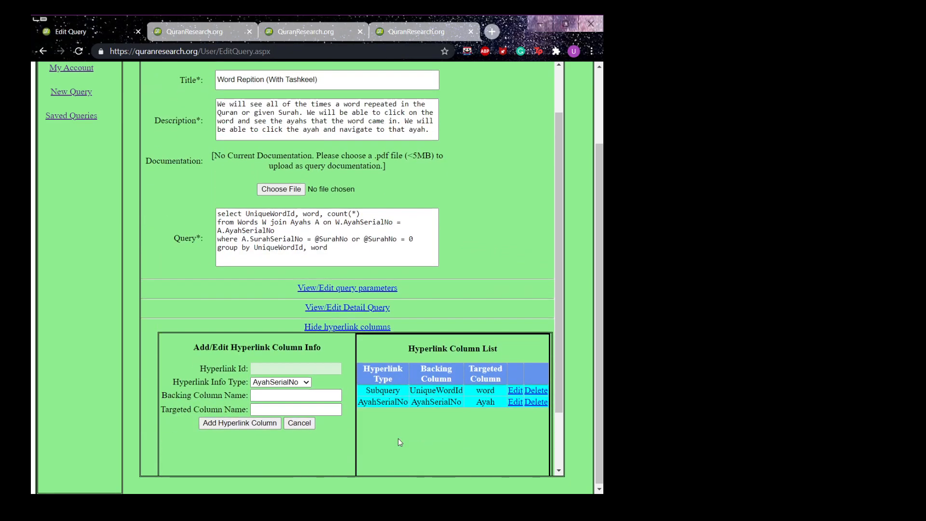
left_click(400, 439)
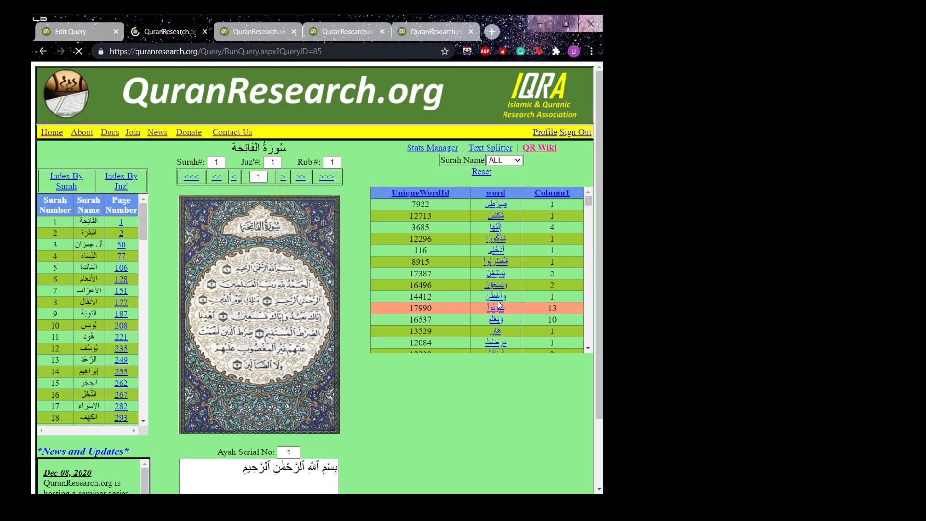
scroll(384, 298, "down", 1)
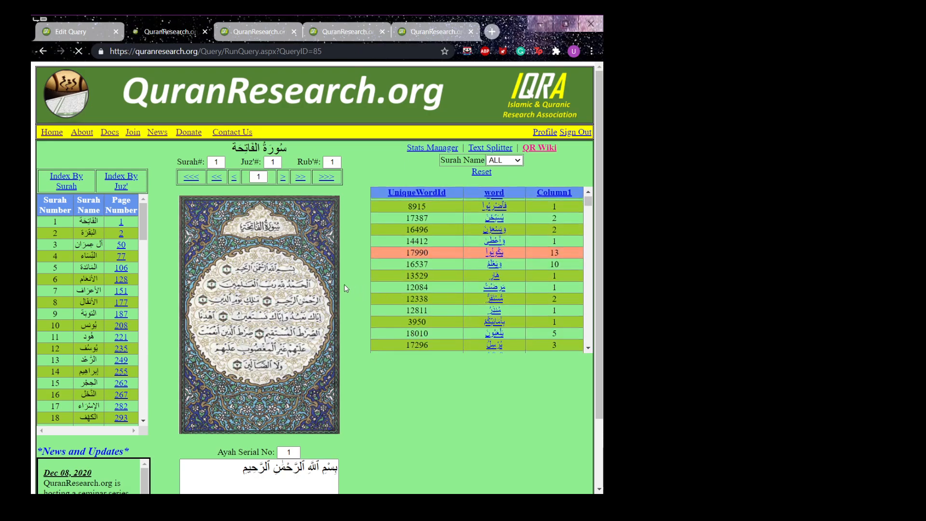
scroll(346, 289, "down", 2)
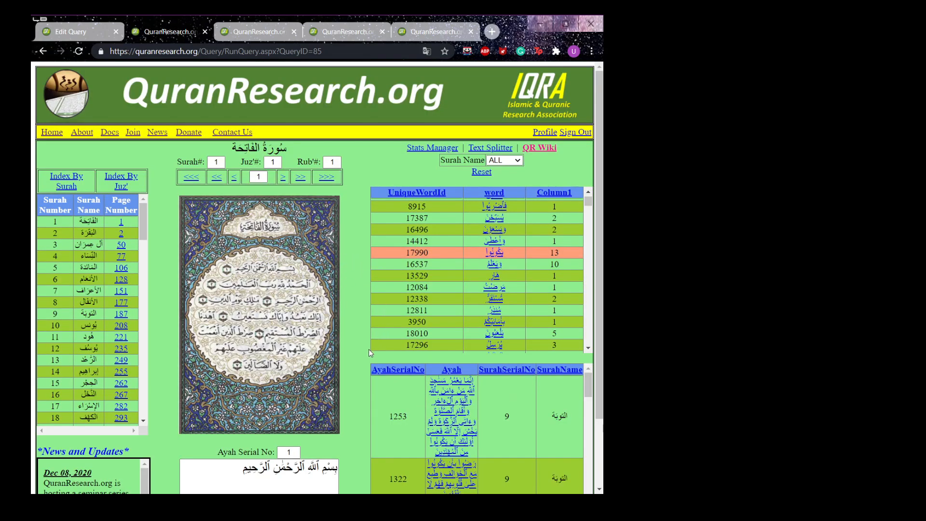
Step: Look through the hyperlinked ayahs in the detail results and open the ayah with serial number 1253
scroll(363, 360, "down", 2)
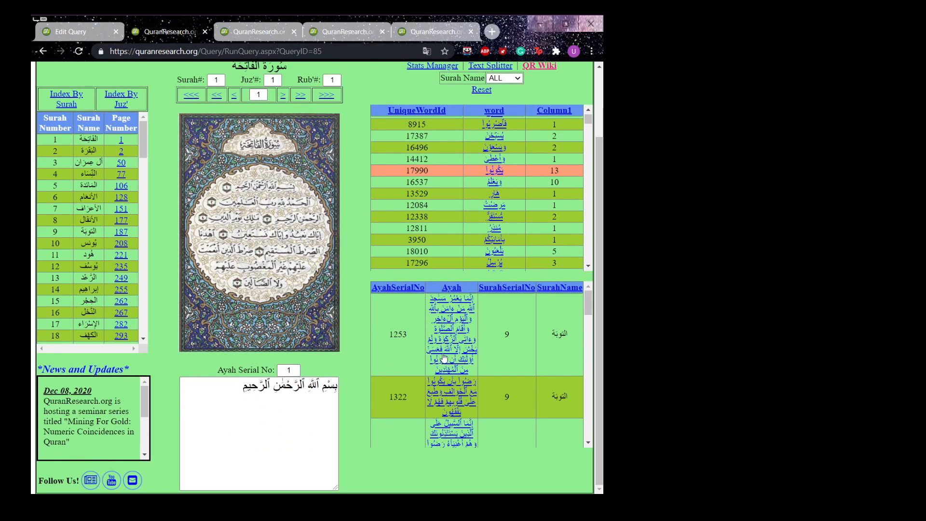
scroll(511, 331, "down", 1)
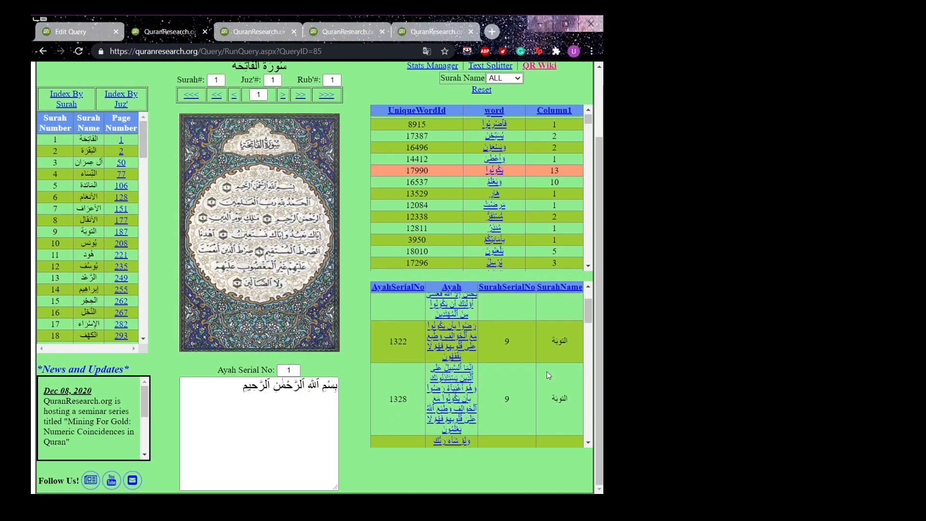
scroll(548, 381, "down", 1)
scroll(548, 386, "up", 2)
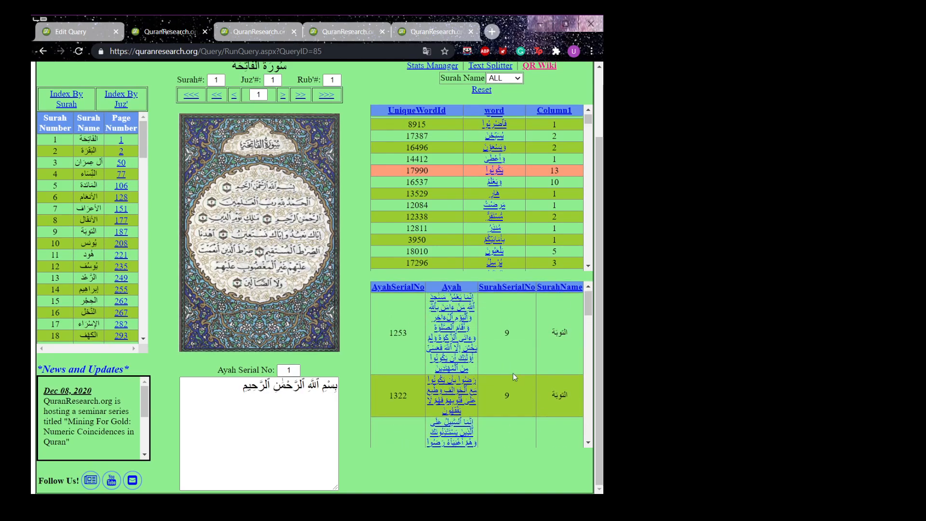
left_click(467, 350)
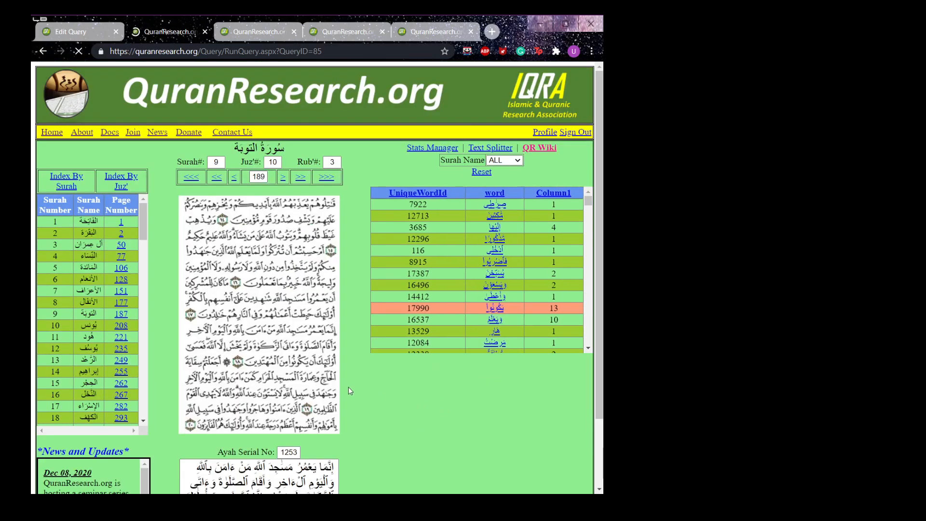
scroll(348, 387, "down", 2)
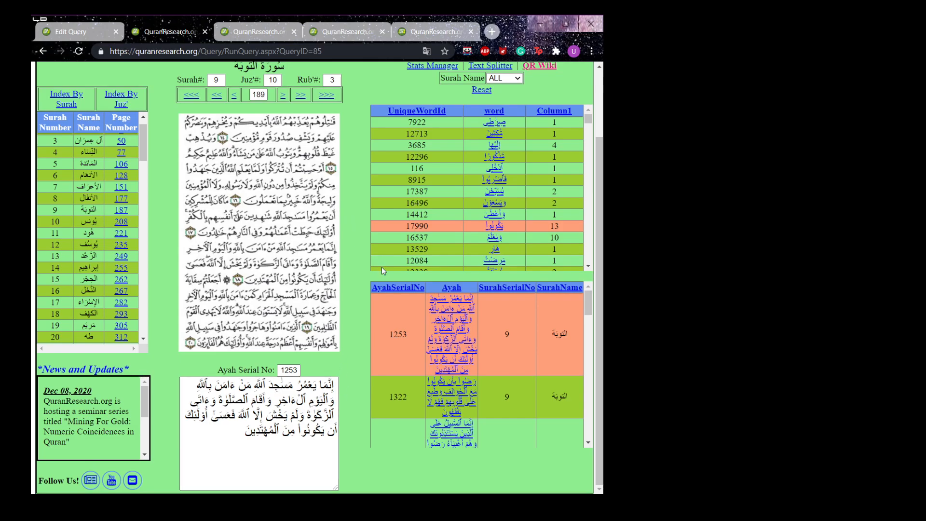
left_click(444, 326)
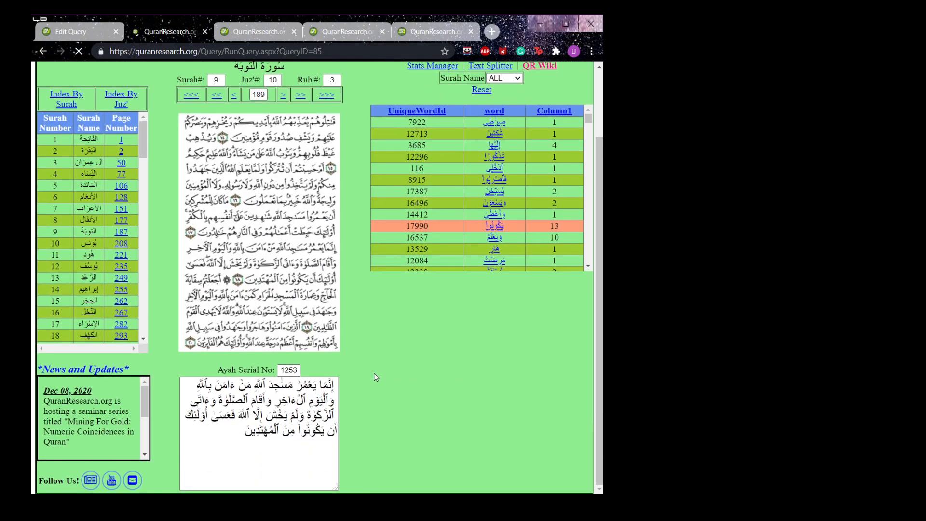
Step: Highlight the word يكونوا in the text of the opened ayah
left_click_drag(301, 432, 323, 448)
left_click(301, 439)
double_click(317, 431)
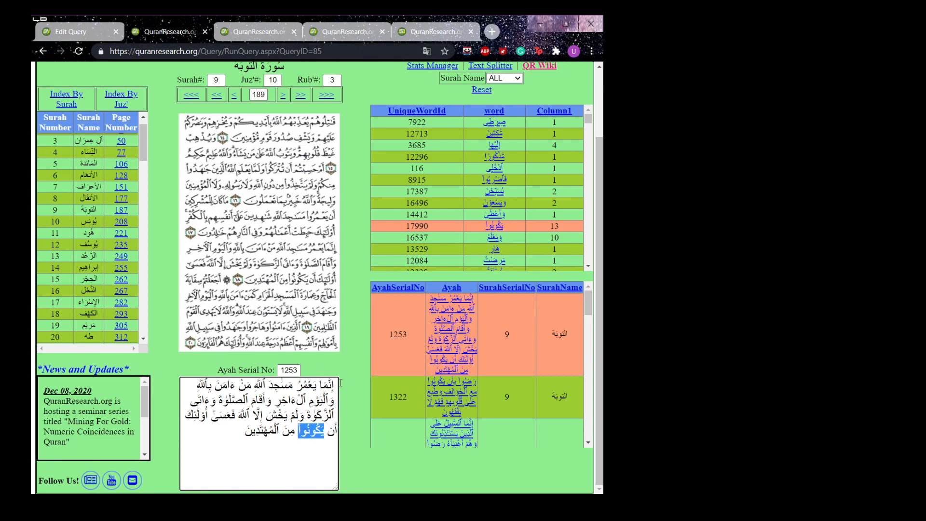
scroll(380, 372, "down", 2)
scroll(400, 362, "up", 1)
Step: Switch to the earlier run of the query without hyperlinks and examine its list of words and counts
left_click(447, 33)
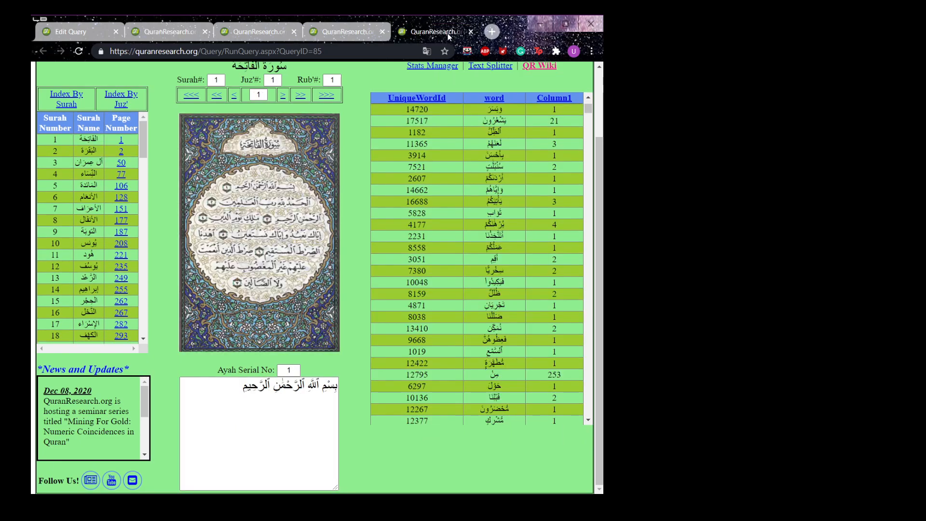
scroll(450, 125, "up", 2)
scroll(487, 147, "up", 4)
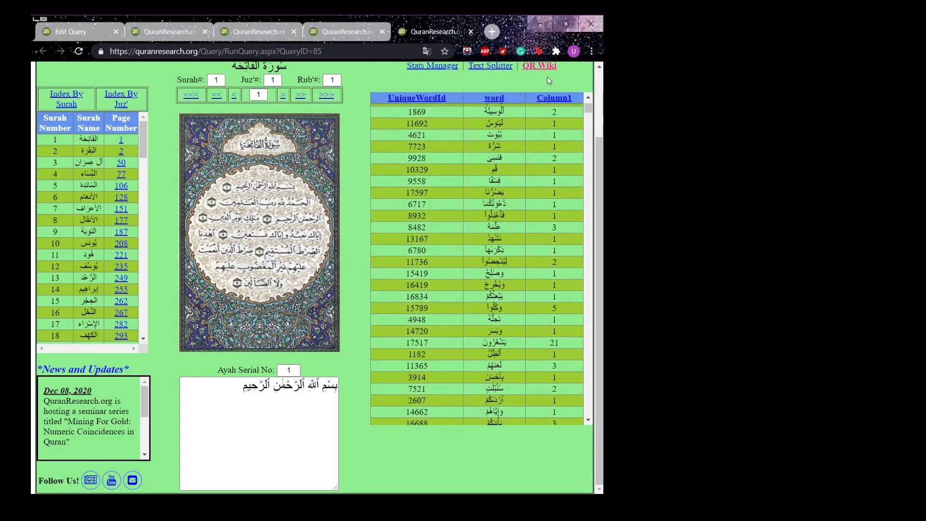
scroll(440, 173, "down", 10)
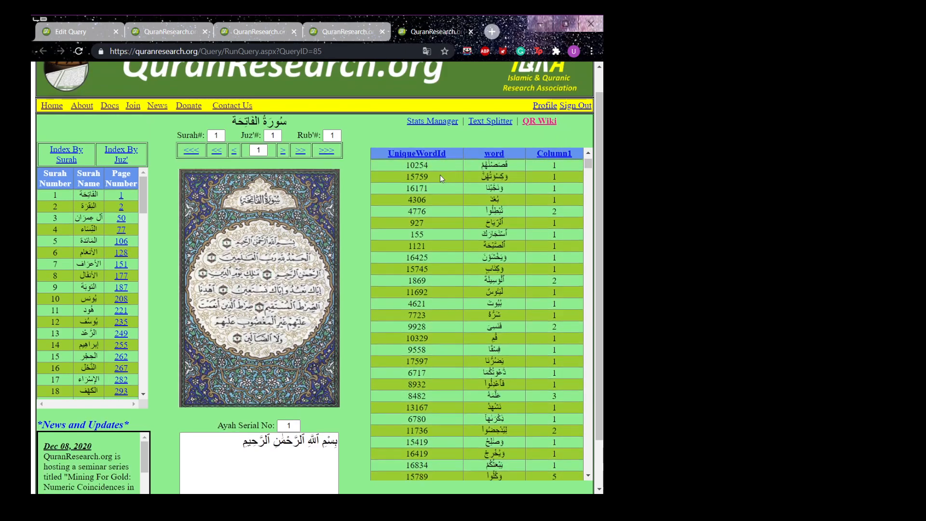
scroll(486, 175, "down", 10)
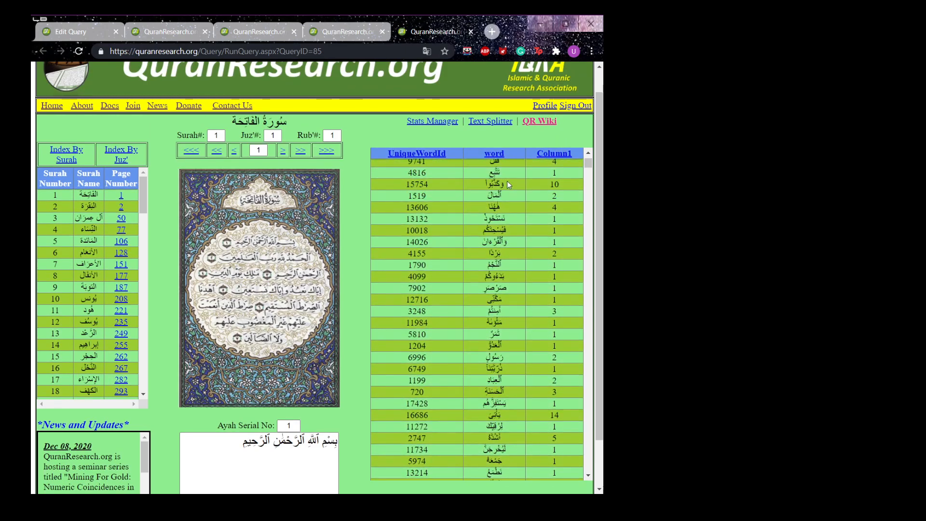
scroll(503, 185, "up", 9)
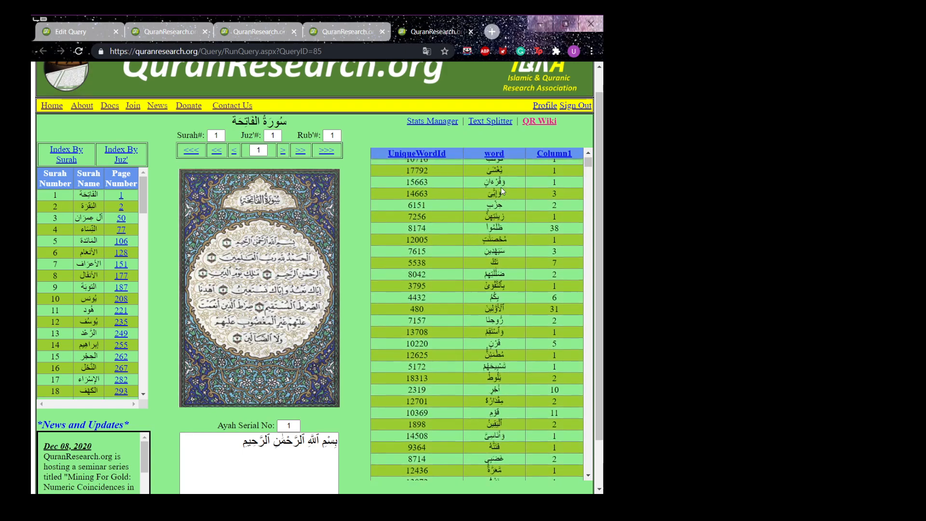
scroll(502, 185, "up", 1)
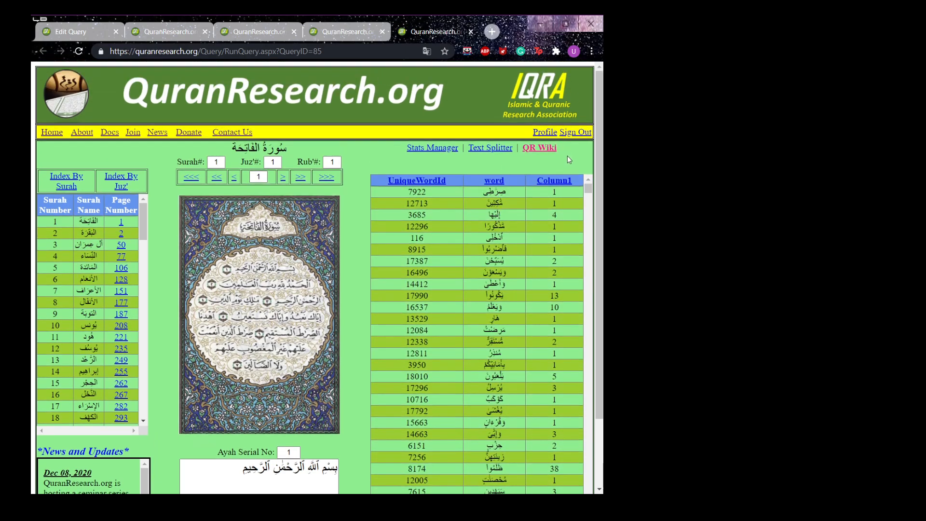
scroll(564, 155, "down", 1)
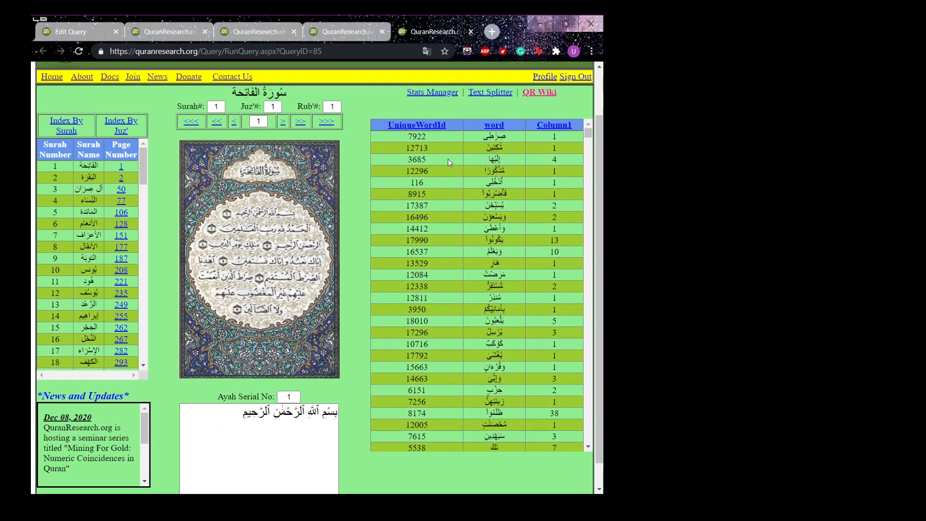
Step: Switch to the earlier run with the Surah Name parameter and list the words of Surah آل عمران
left_click(341, 33)
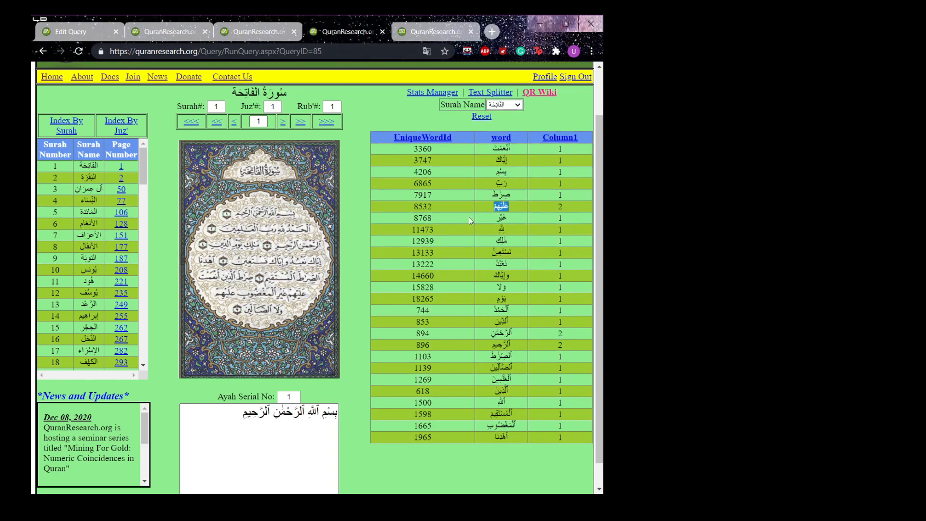
left_click(493, 103)
left_click(493, 146)
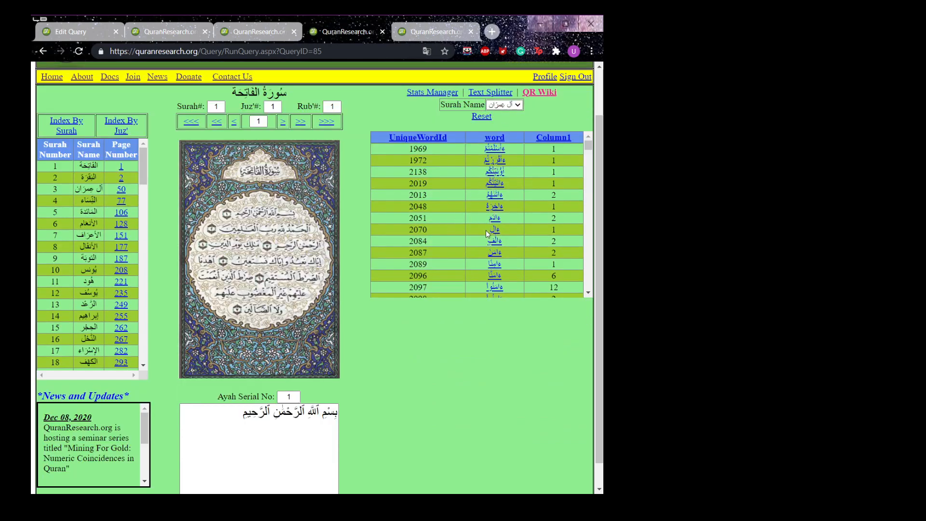
Step: Compare the run with plain-text ayah details for UniqueWordId 16537 against the run whose detail ayahs are hyperlinked
left_click(273, 32)
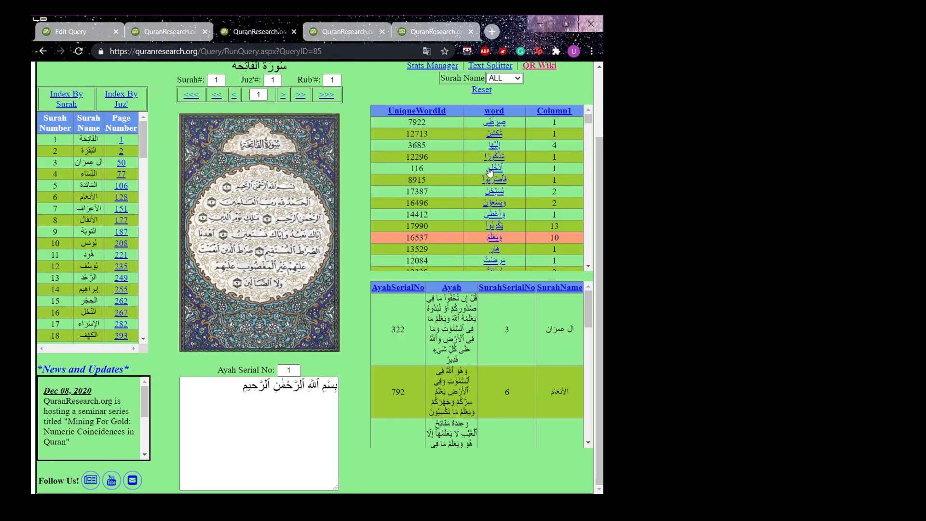
scroll(494, 178, "up", 1)
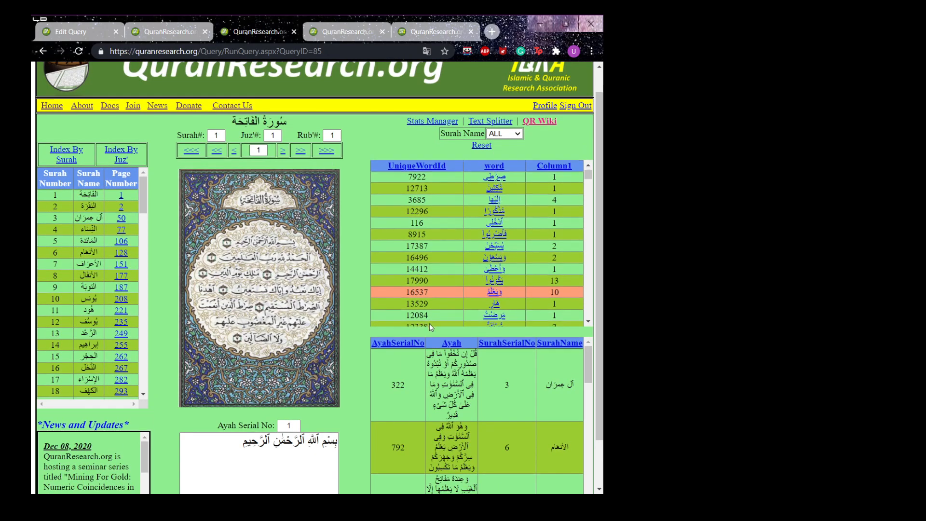
scroll(429, 323, "down", 1)
scroll(363, 342, "down", 1)
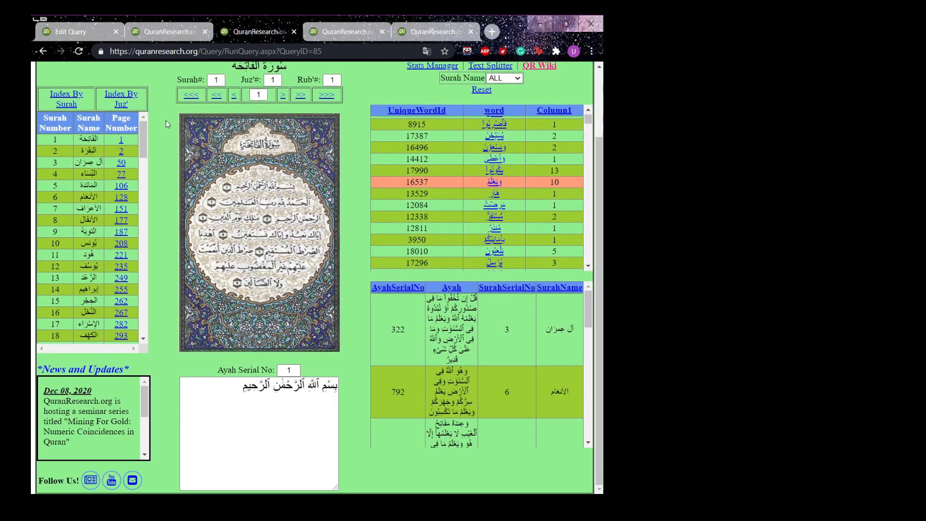
left_click(175, 33)
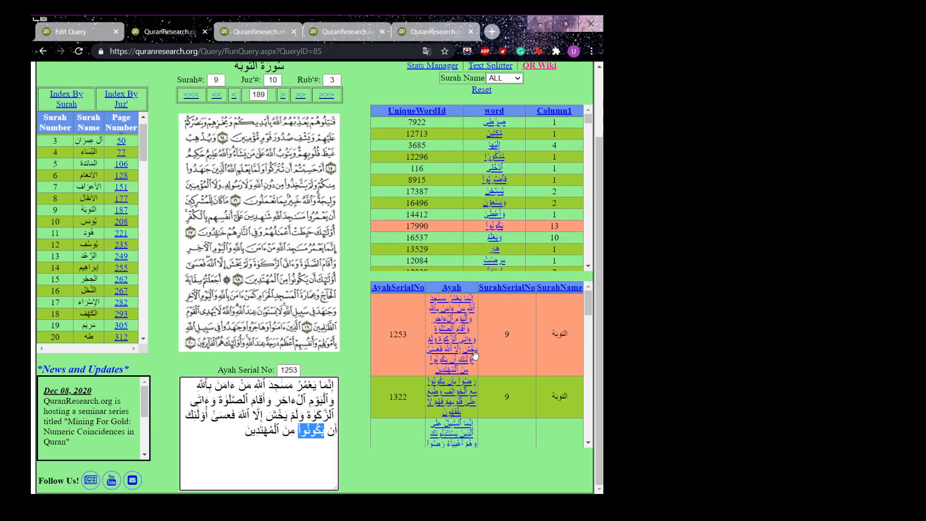
left_click(286, 37)
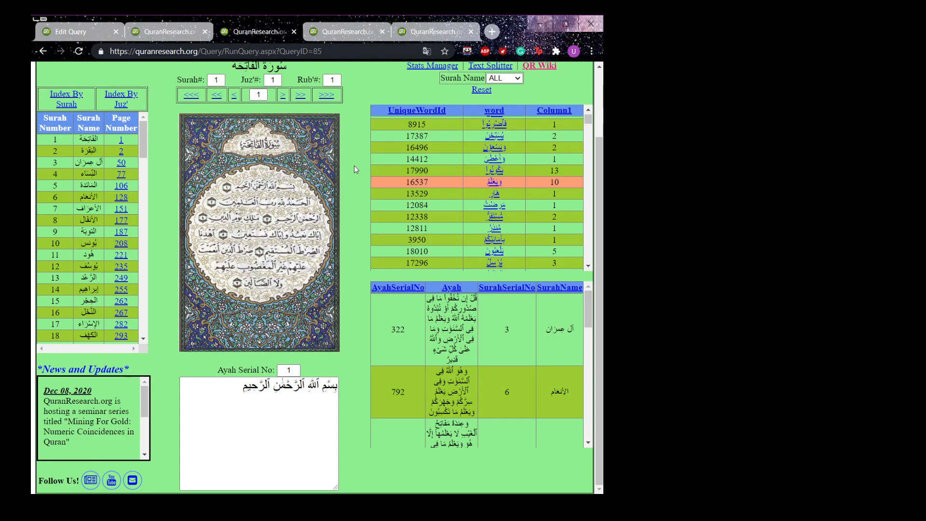
Step: Review the query in the Query Management Dashboard, return to the site's home page and open the QR Wiki
left_click(101, 33)
scroll(143, 118, "up", 2)
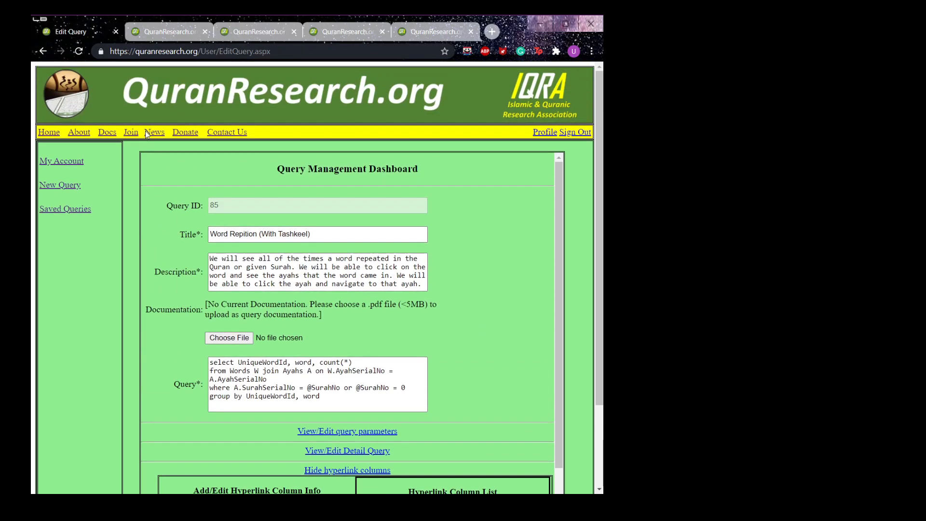
scroll(145, 189, "down", 5)
left_click(216, 426)
left_click(58, 133)
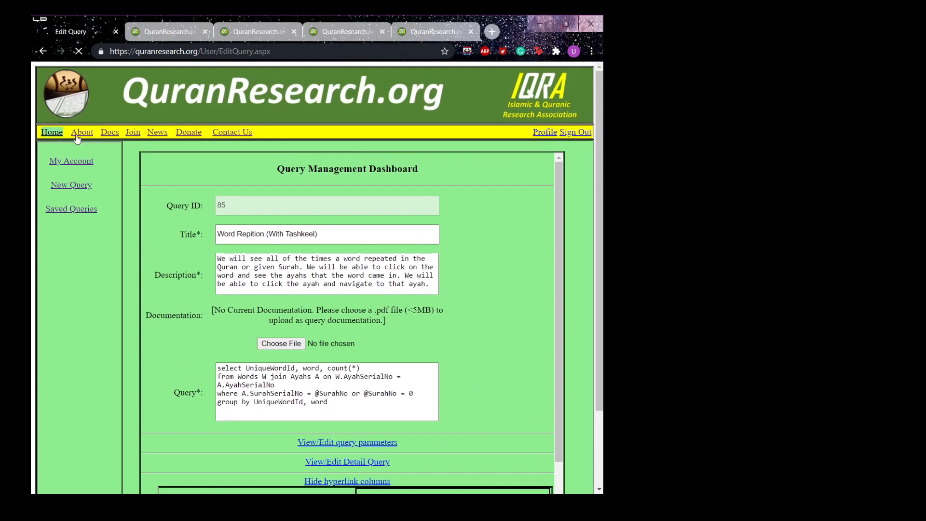
left_click(547, 150)
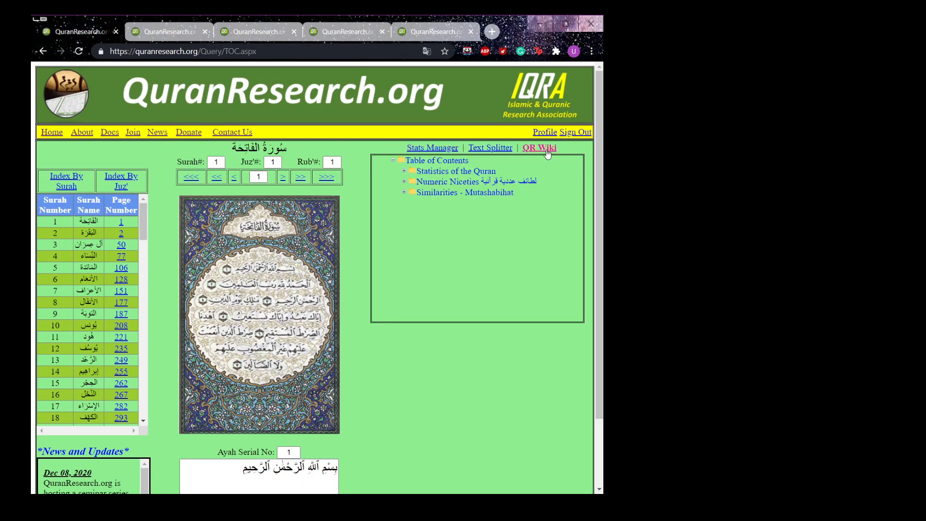
Step: Open Word Repetition (With Tashkeel) under Statistics of the Quran and read its description and documentation
left_click(405, 171)
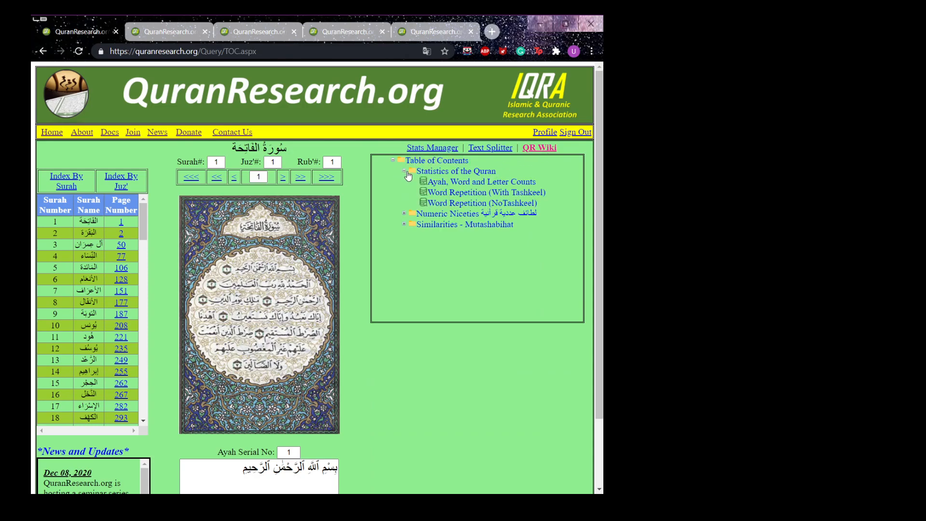
left_click(514, 194)
scroll(548, 313, "down", 2)
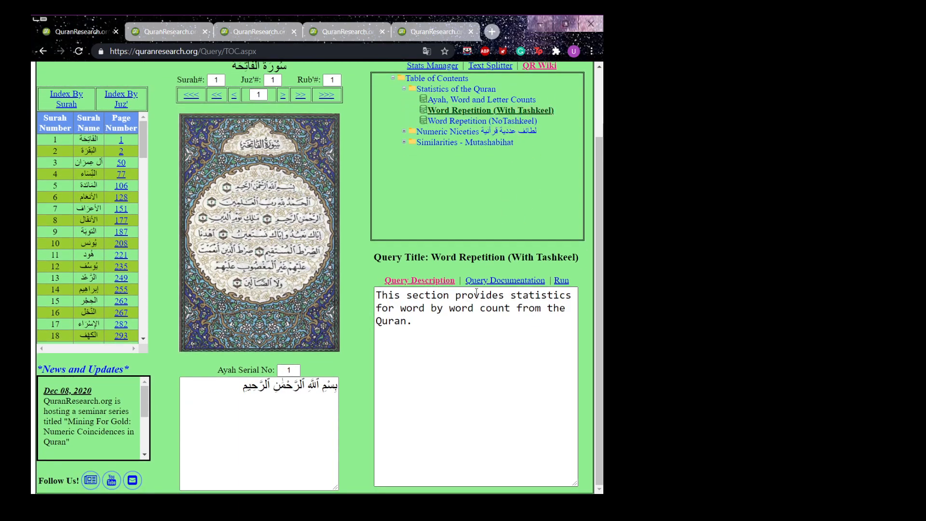
left_click(499, 280)
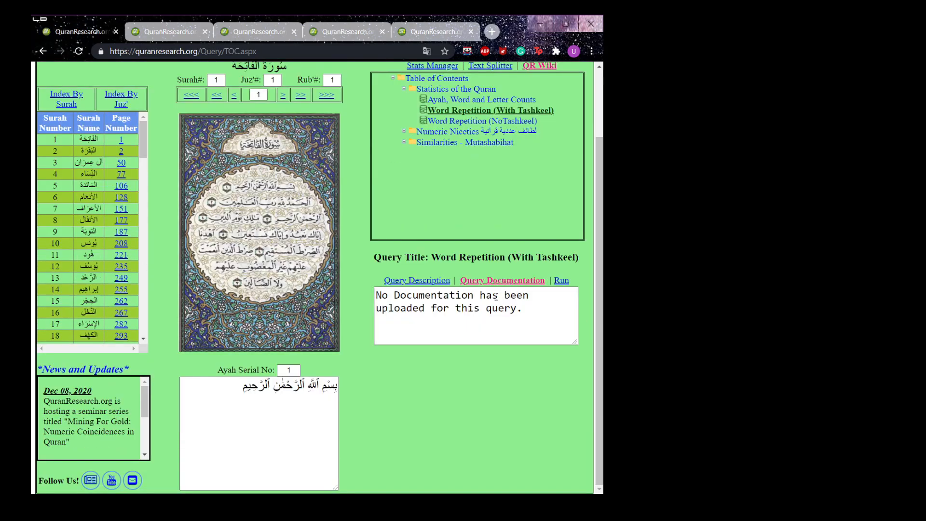
left_click_drag(544, 311, 376, 294)
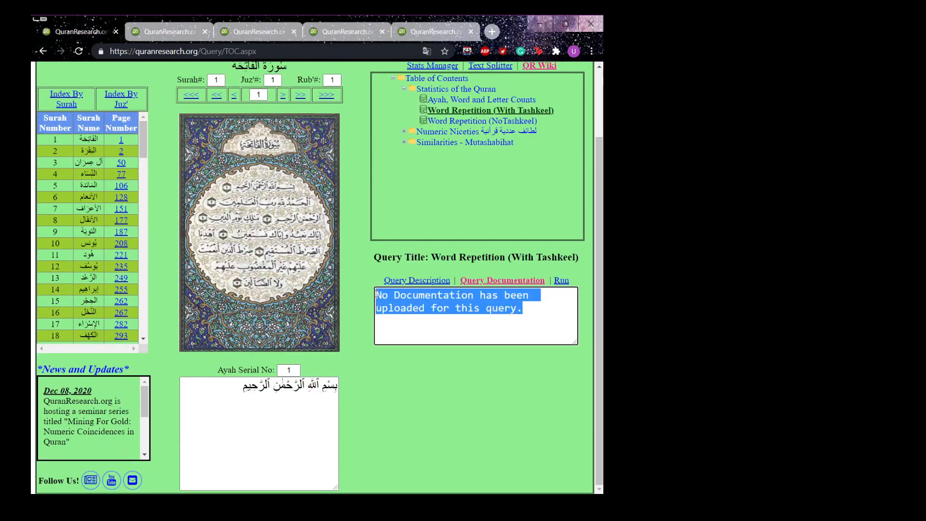
left_click(539, 311)
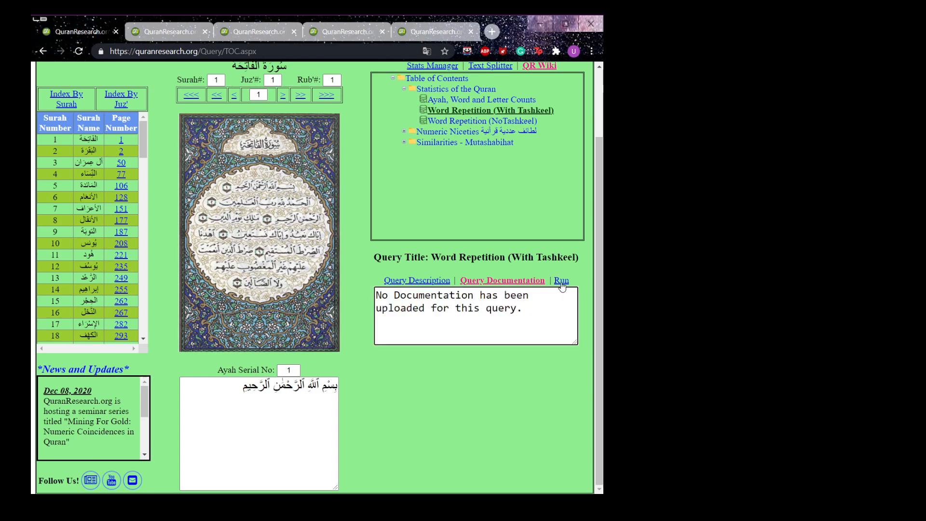
Step: Display the SQL of the wiki's Word Repetition (With Tashkeel) query, review its text and run the query
left_click(562, 282)
left_click_drag(532, 339, 370, 299)
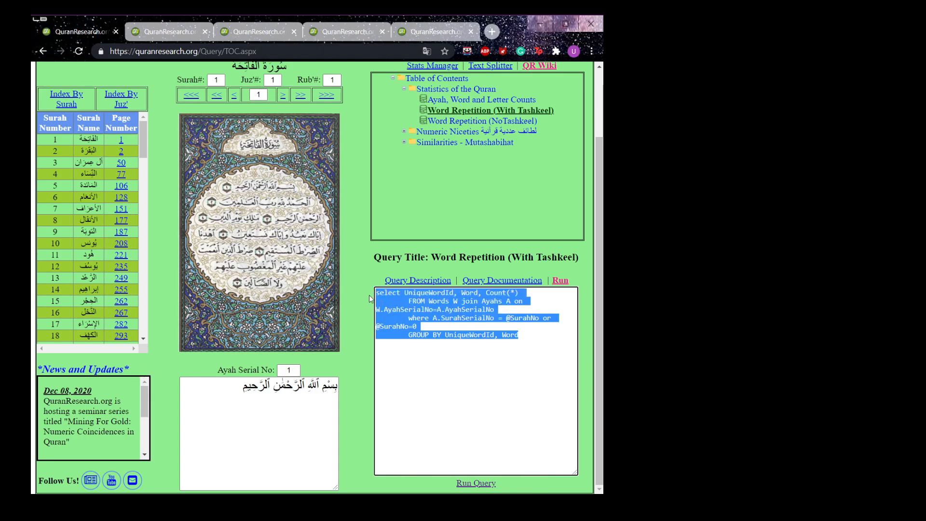
left_click(500, 333)
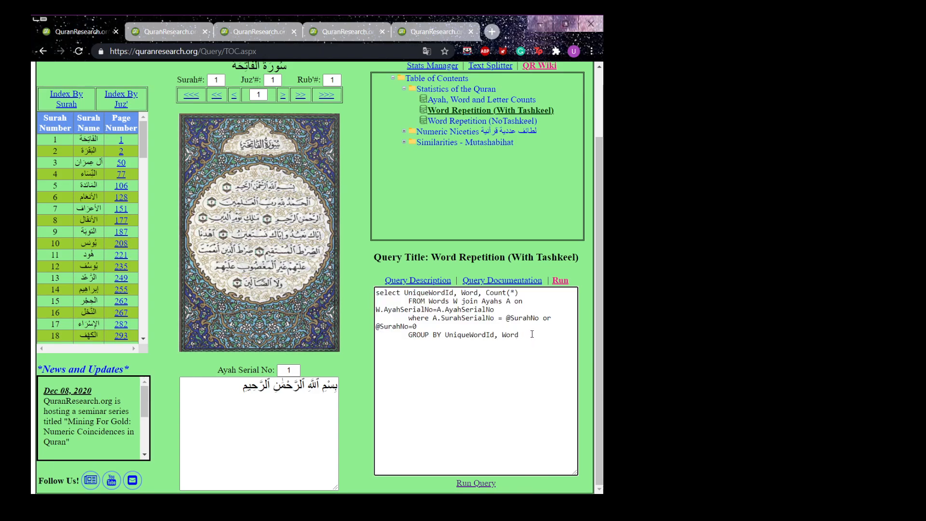
left_click(480, 485)
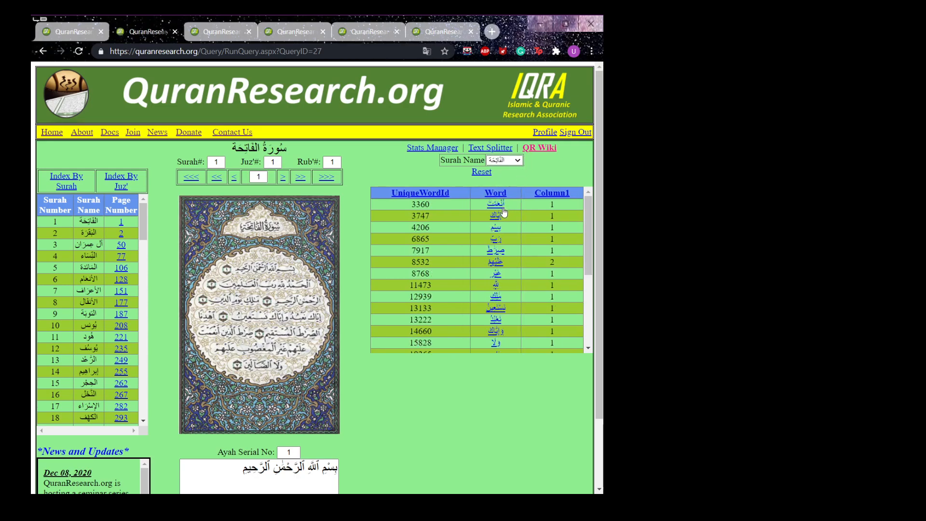
Step: Look through the words of Surah الفاتحة and show the ayahs containing the word with UniqueWordId 896
scroll(503, 300, "down", 1)
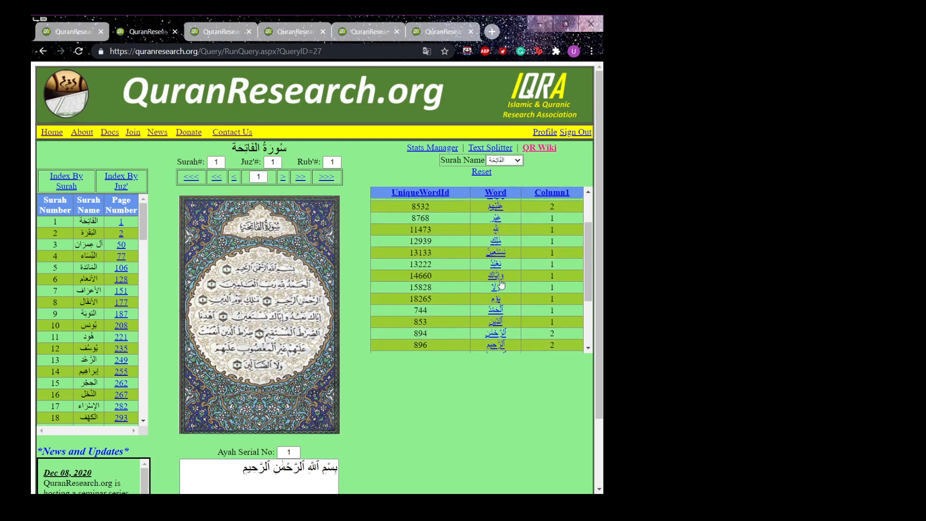
scroll(507, 308, "down", 1)
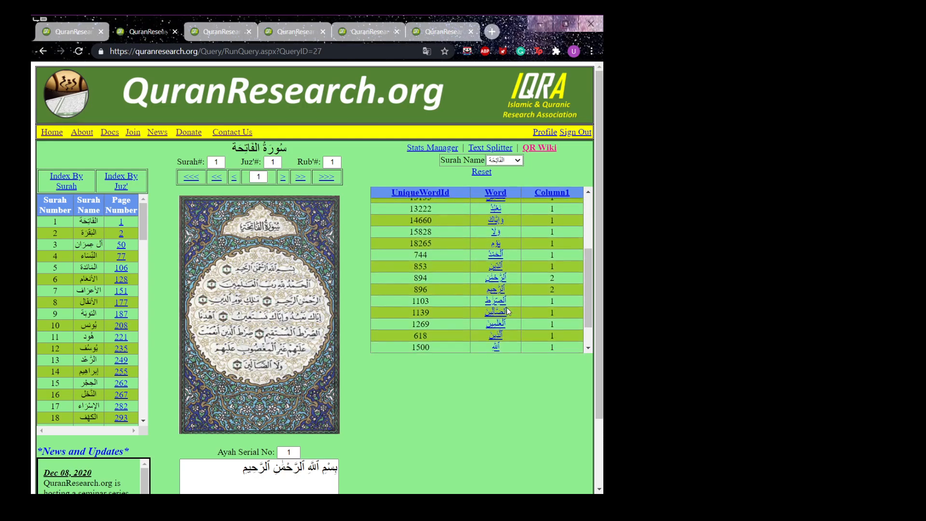
left_click(501, 292)
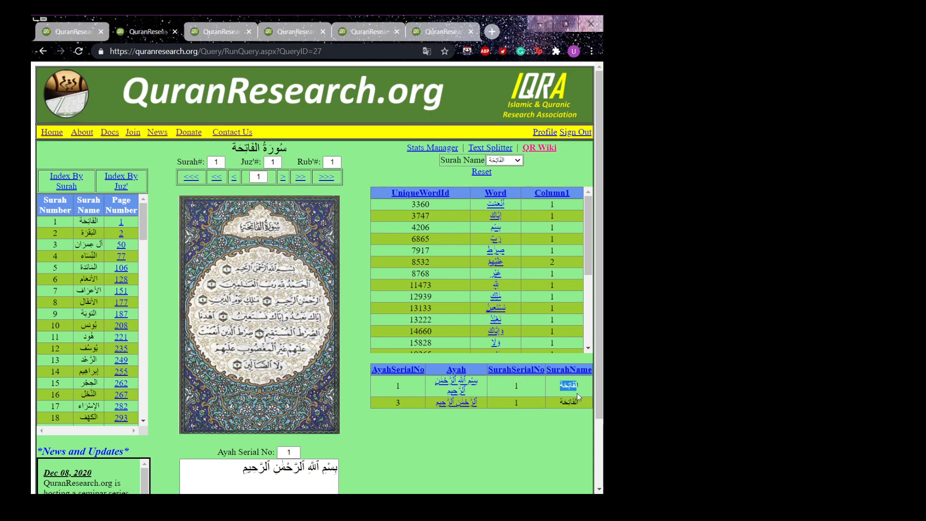
left_click(520, 424)
Step: Return to the QR Wiki table of contents
left_click(540, 147)
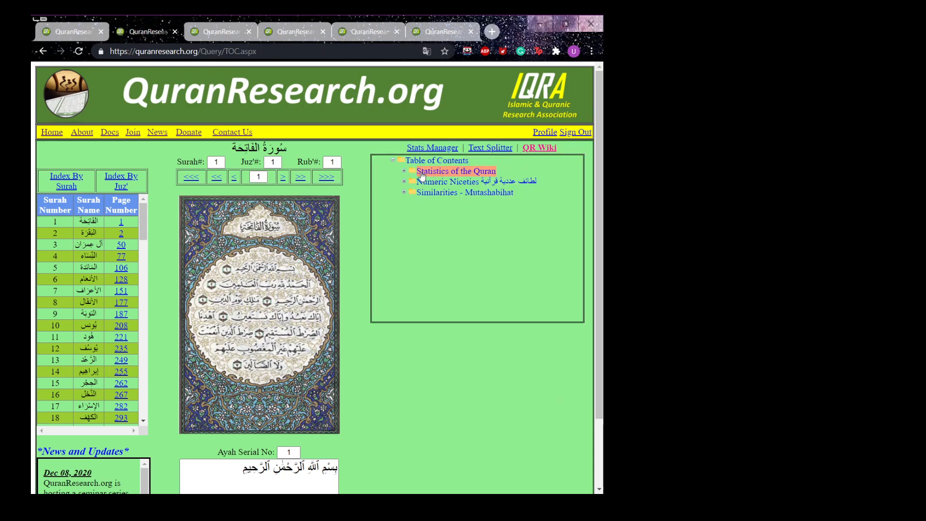